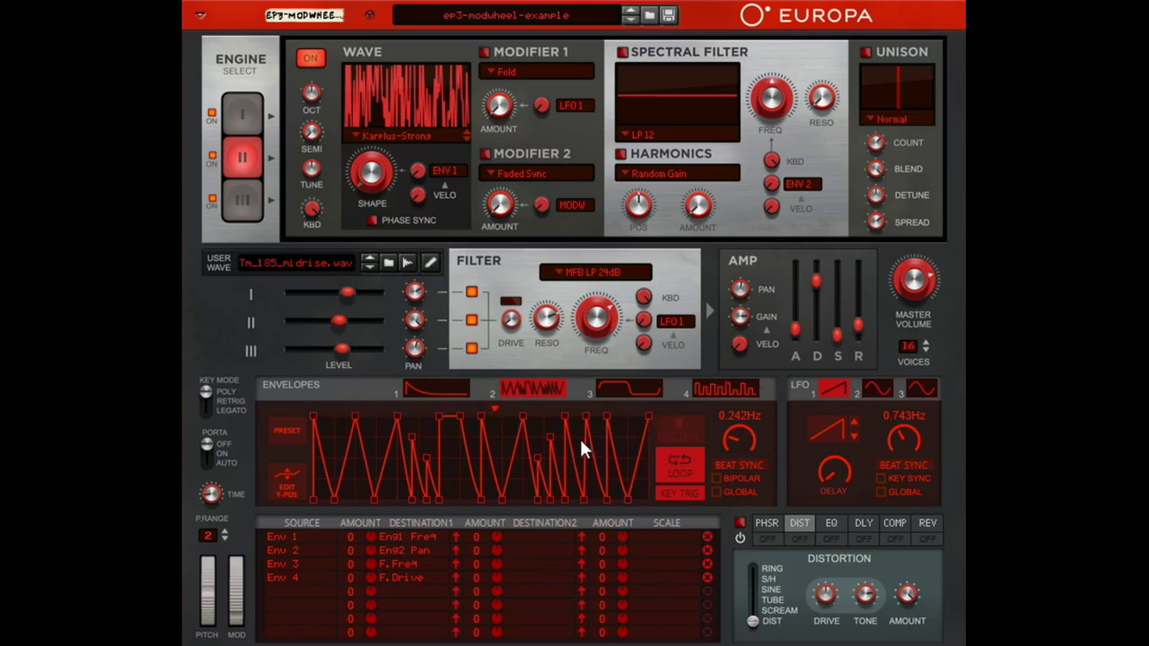
Cycle through envelopes 1–4 twice, ending on envelope 1's 0.631 s decay curve.
left_click(445, 388)
left_click(558, 395)
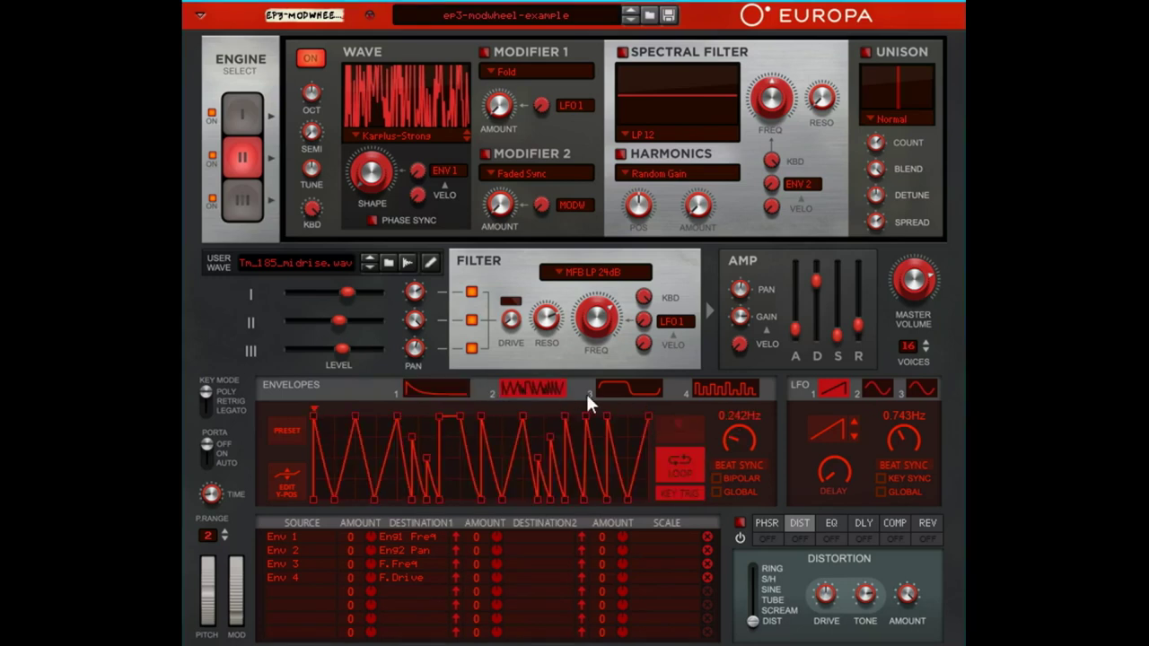
left_click(615, 390)
left_click(731, 390)
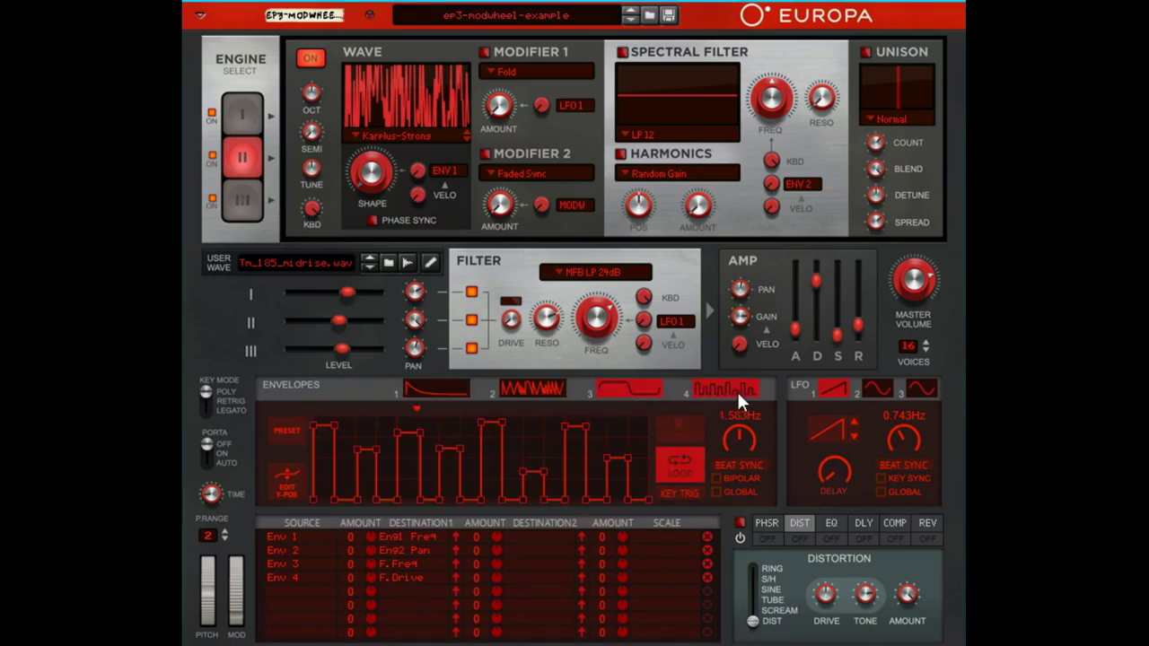
left_click(435, 388)
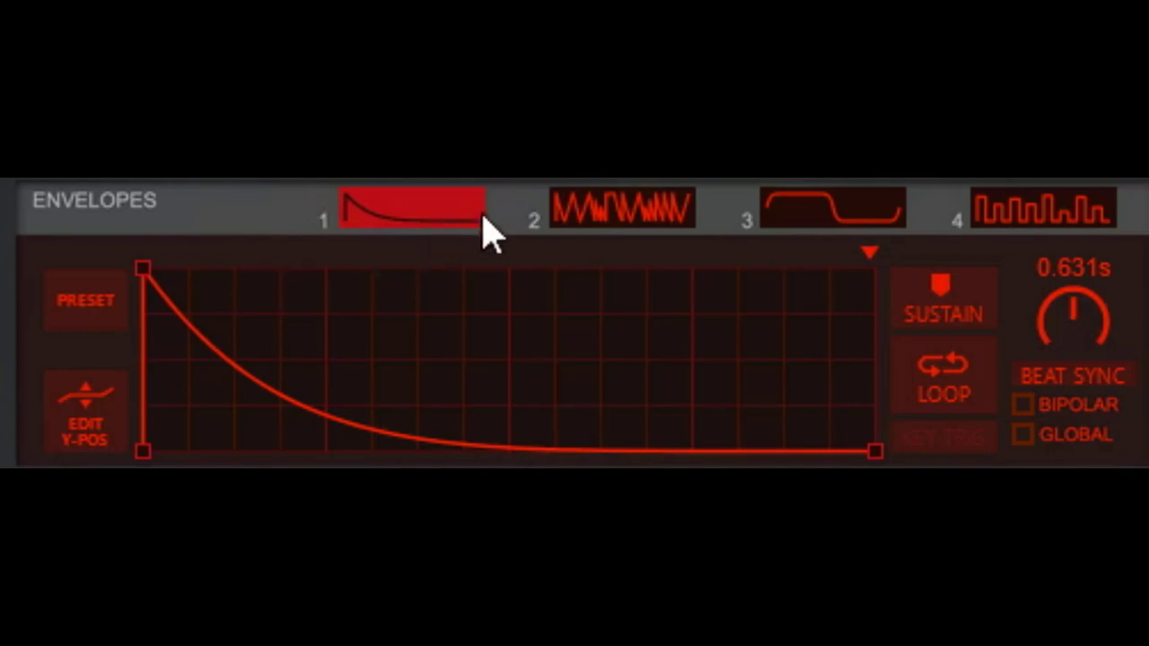
left_click(700, 211)
left_click(889, 217)
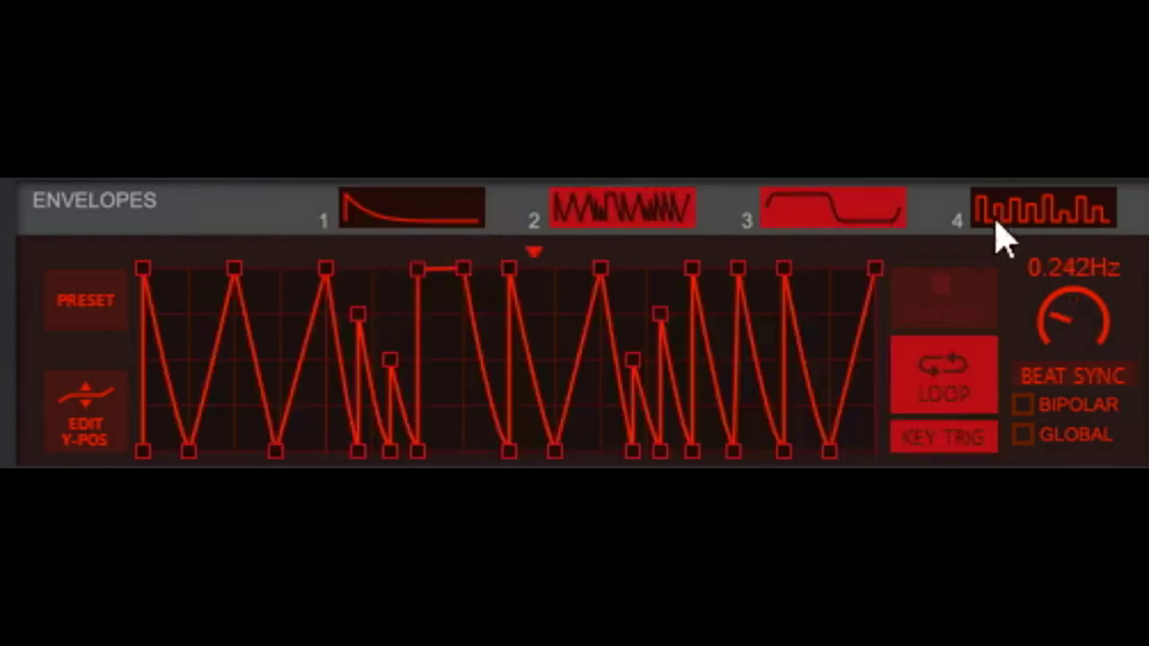
left_click(1065, 216)
left_click(420, 215)
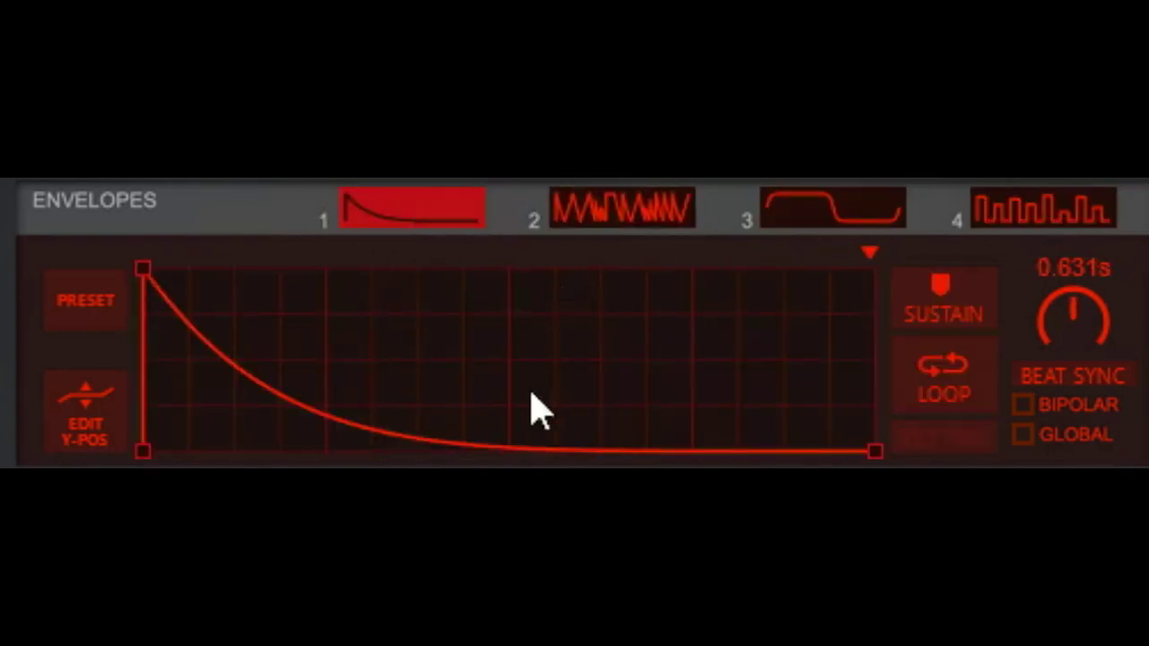
left_click(82, 301)
left_click(376, 298)
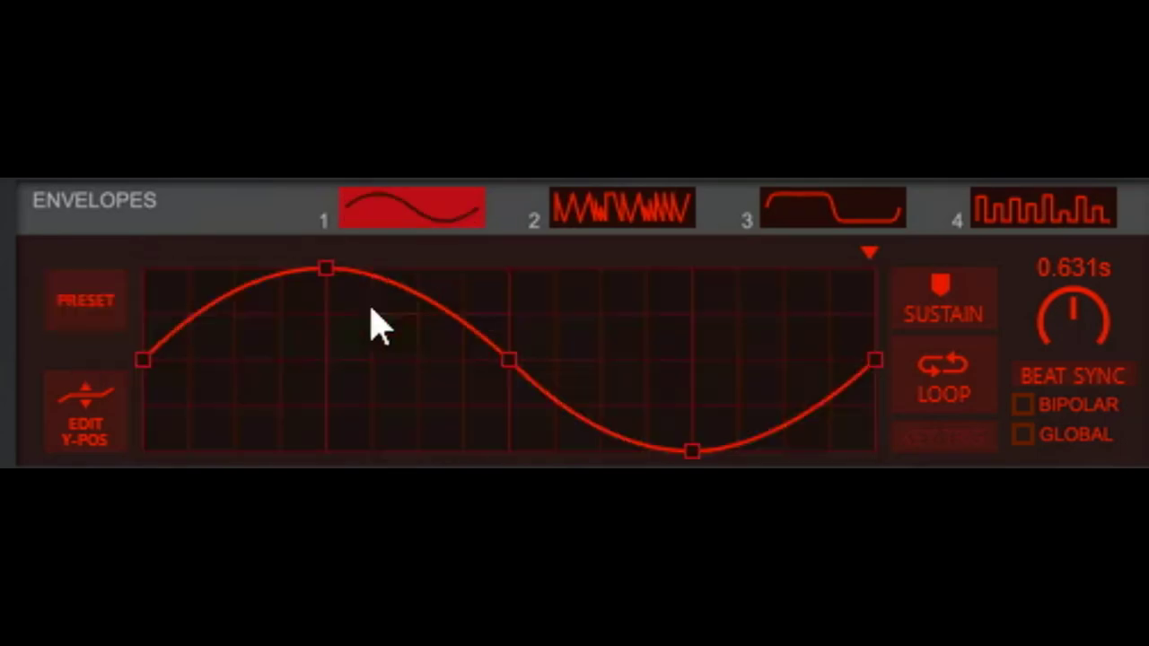
left_click(82, 301)
left_click(528, 309)
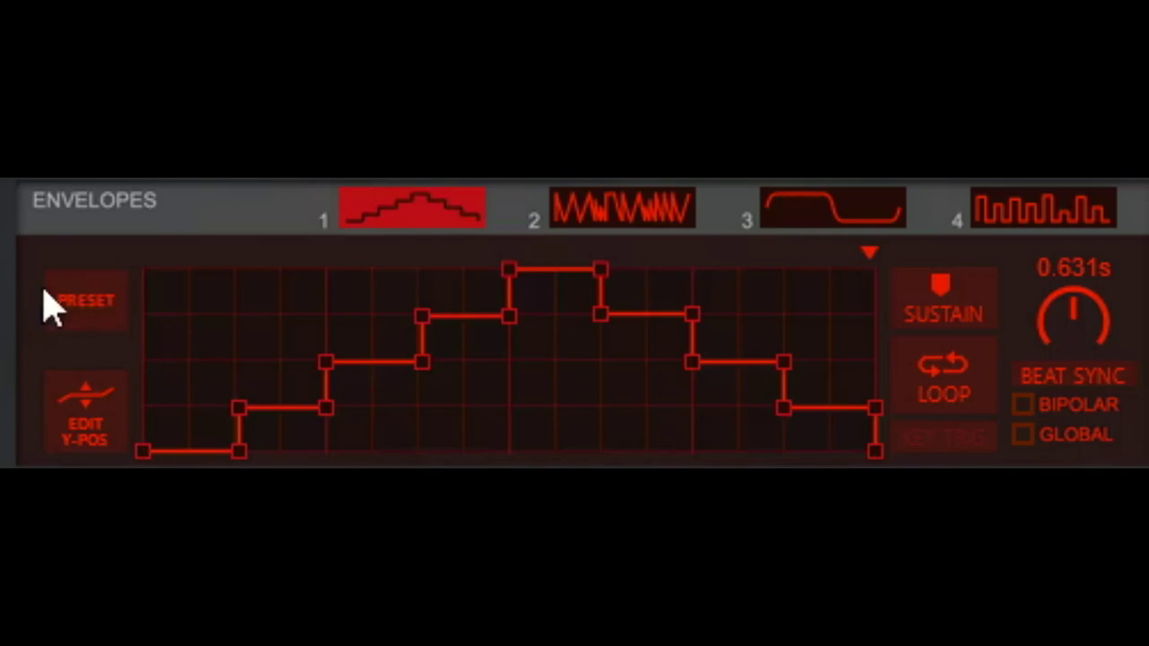
left_click(90, 305)
left_click(639, 309)
left_click(108, 309)
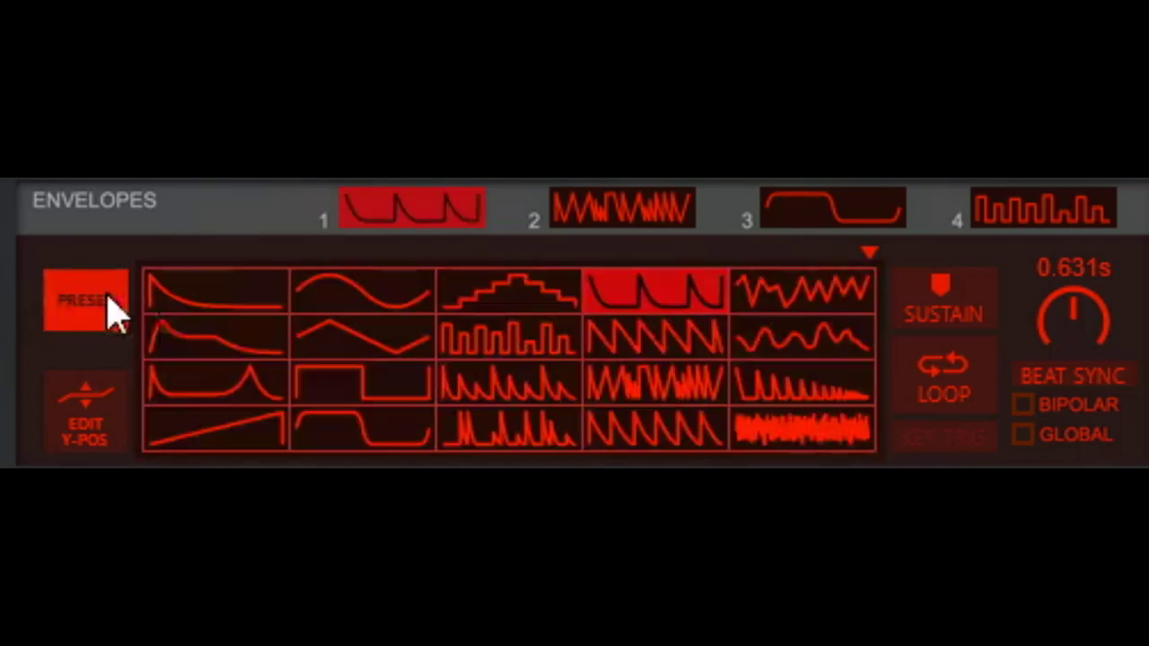
left_click(239, 301)
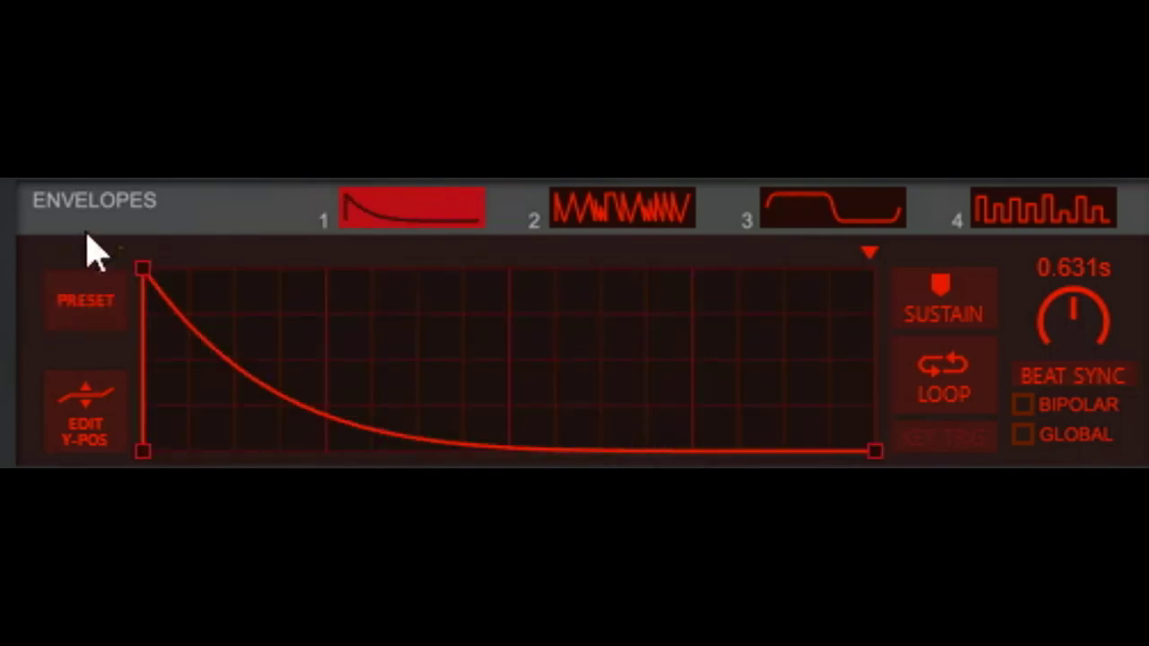
left_click(90, 305)
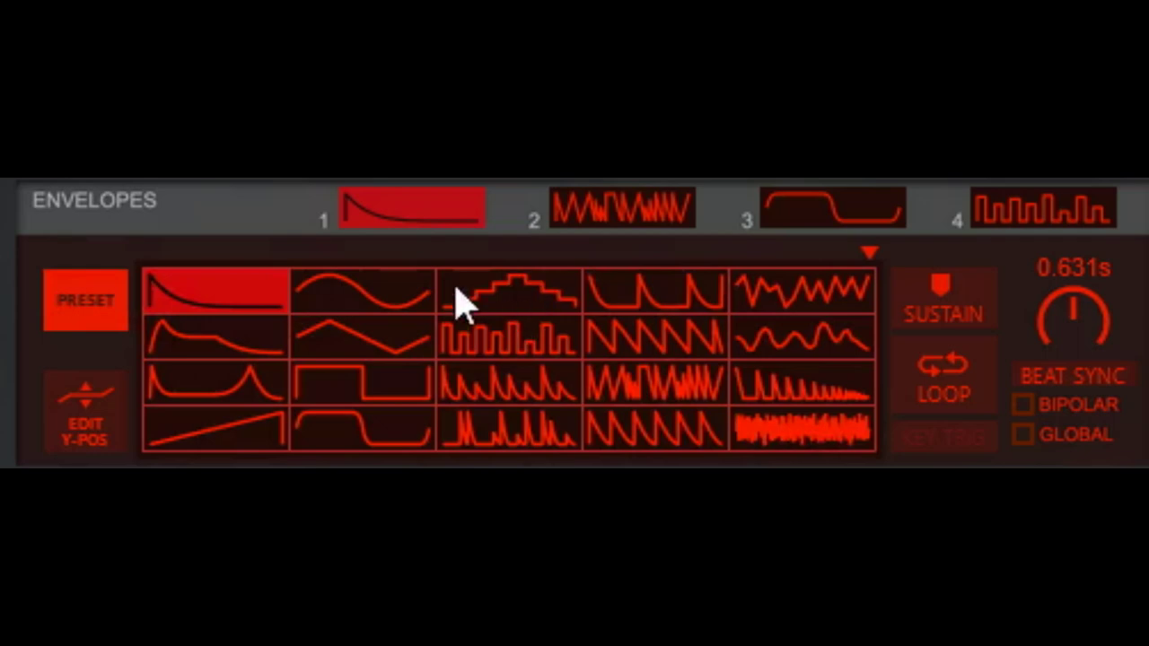
left_click(70, 301)
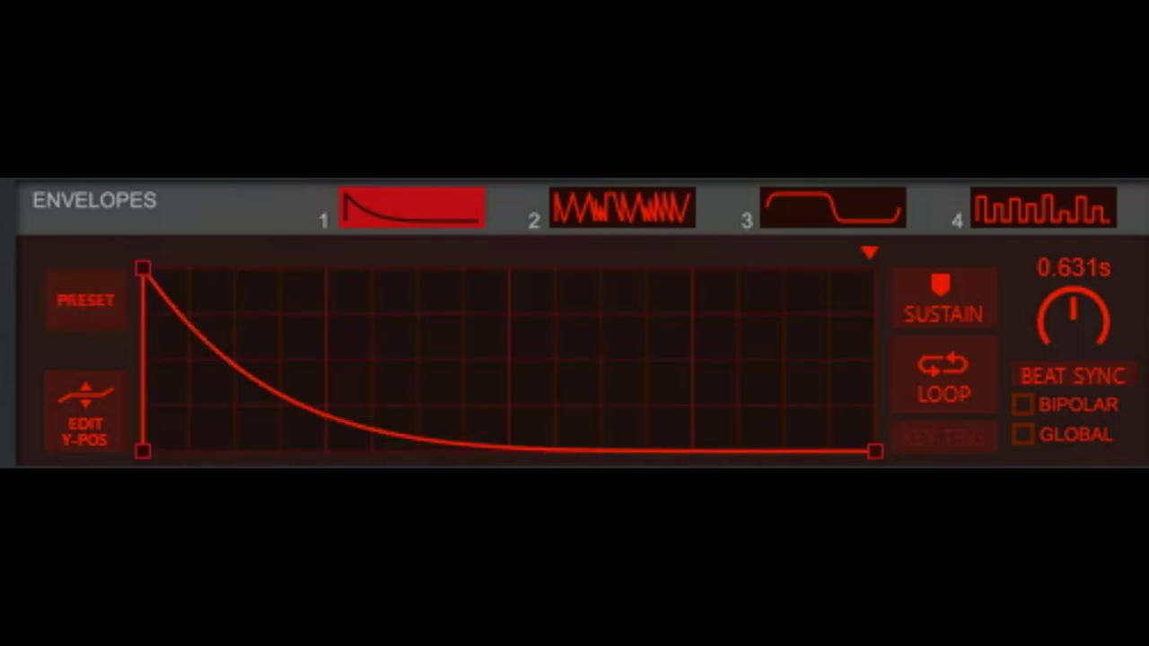
Give envelope 1 an attack ramp and raise its peak, editing nodes vertically where needed.
left_click(90, 445)
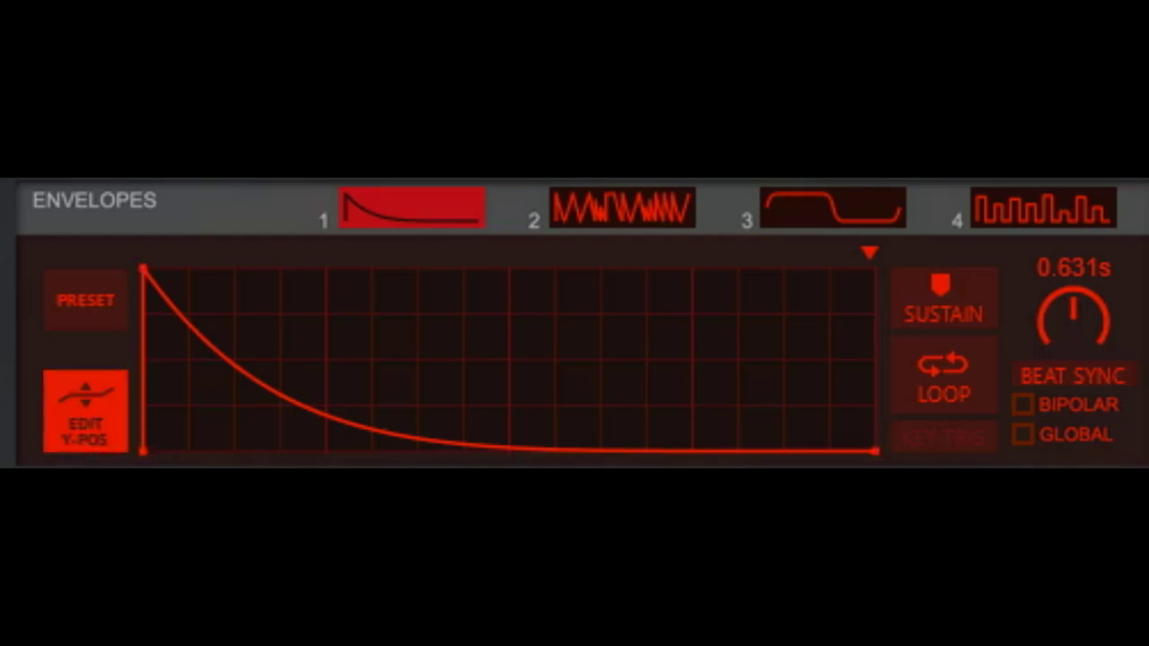
left_click_drag(344, 429, 252, 403)
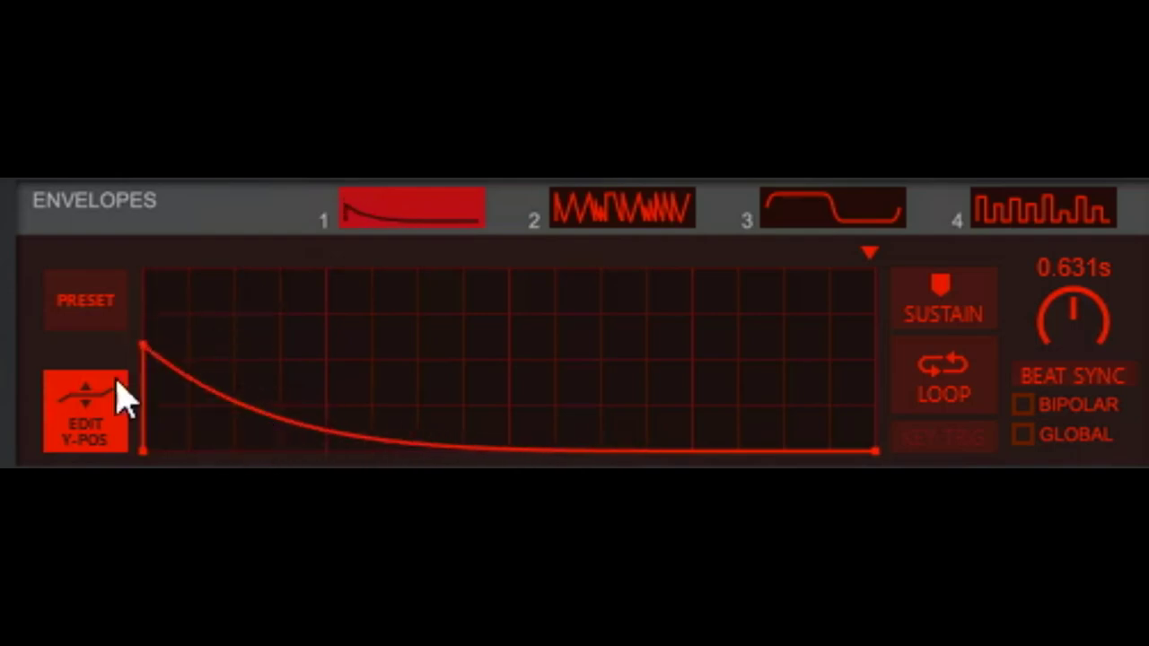
left_click(121, 391)
left_click_drag(147, 350, 311, 351)
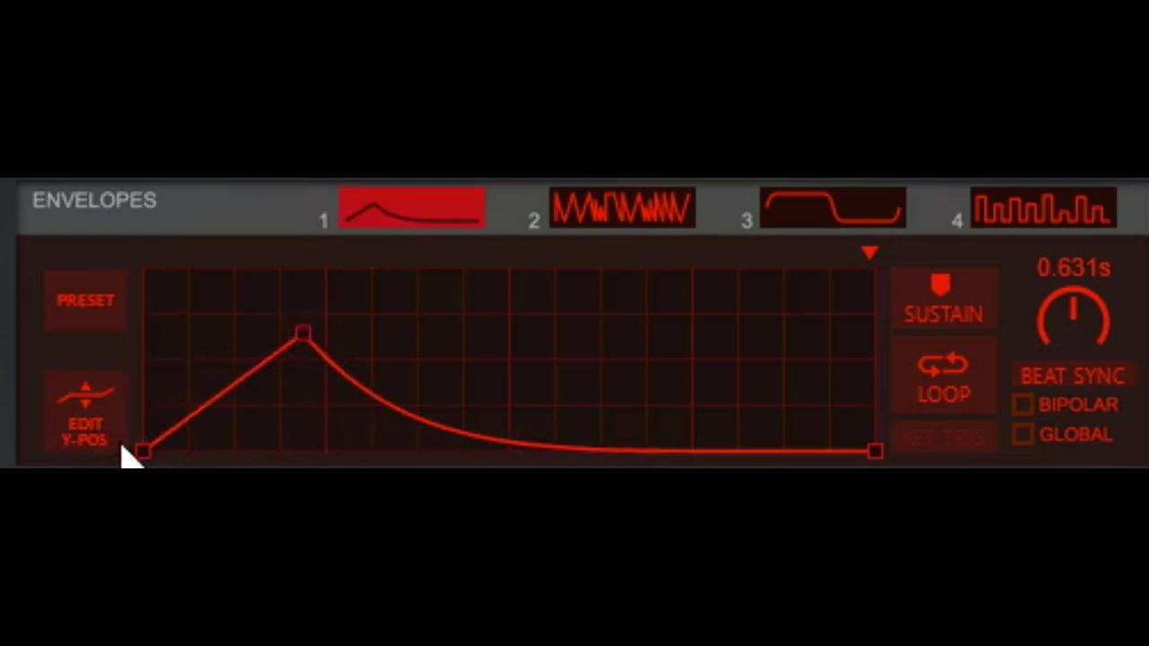
left_click(90, 424)
left_click_drag(307, 346, 312, 319)
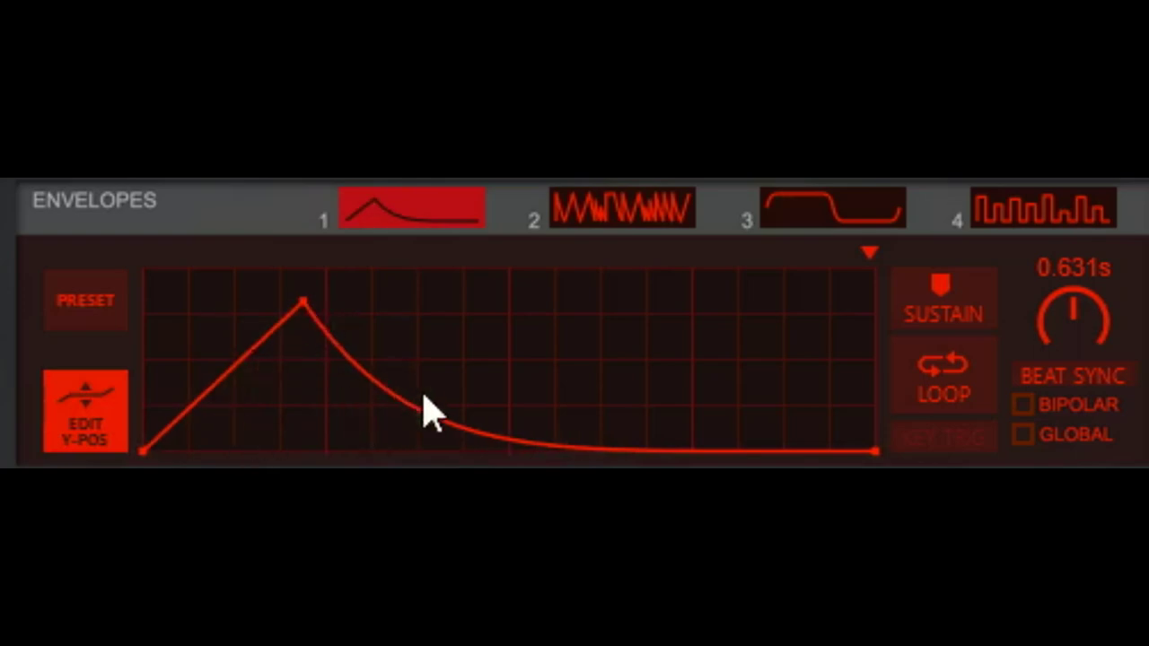
Redraw the rest of envelope 1 into a long, gently falling plateau with a deep notch near the end.
mouse_move(474, 404)
left_mouse_down()
mouse_move(649, 436)
mouse_move(672, 377)
mouse_move(695, 380)
mouse_move(677, 404)
left_mouse_up()
left_click_drag(533, 388, 538, 422)
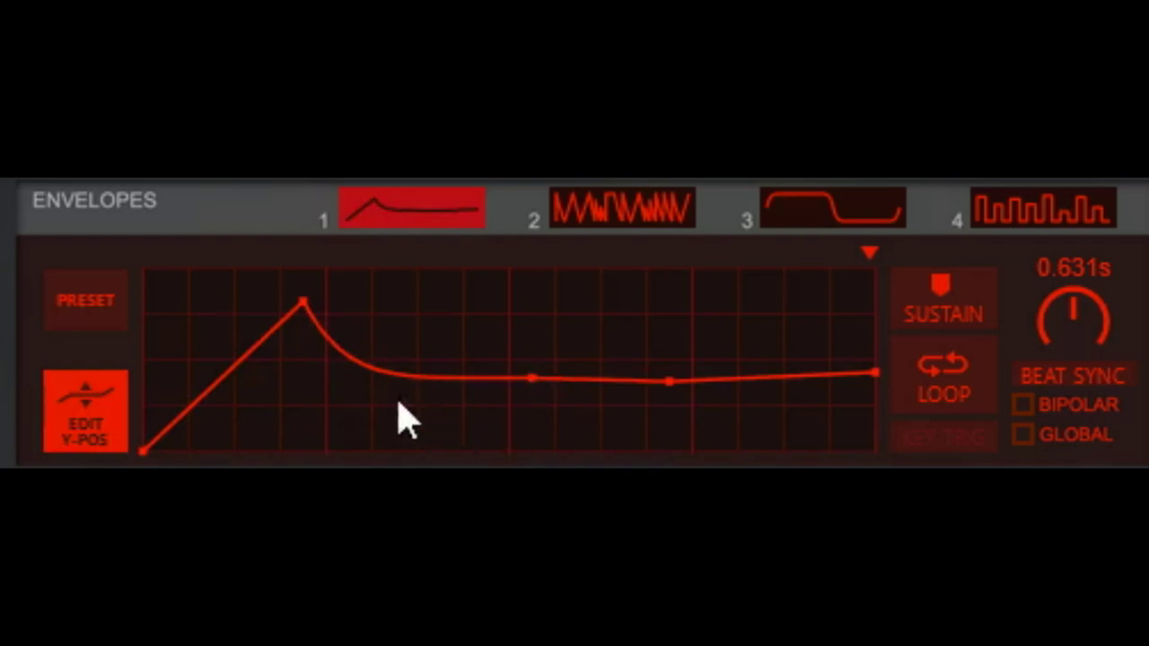
left_click_drag(403, 416, 473, 345)
left_click_drag(608, 403, 608, 405)
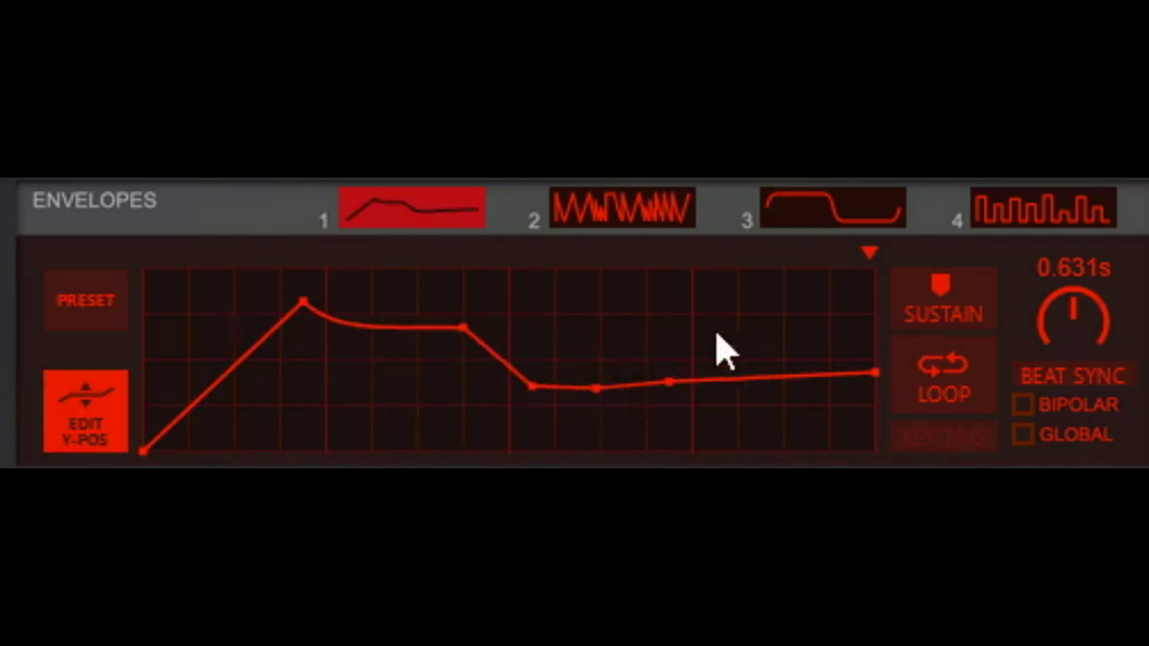
mouse_move(721, 351)
left_mouse_down()
mouse_move(789, 382)
mouse_move(790, 431)
mouse_move(764, 441)
left_mouse_up()
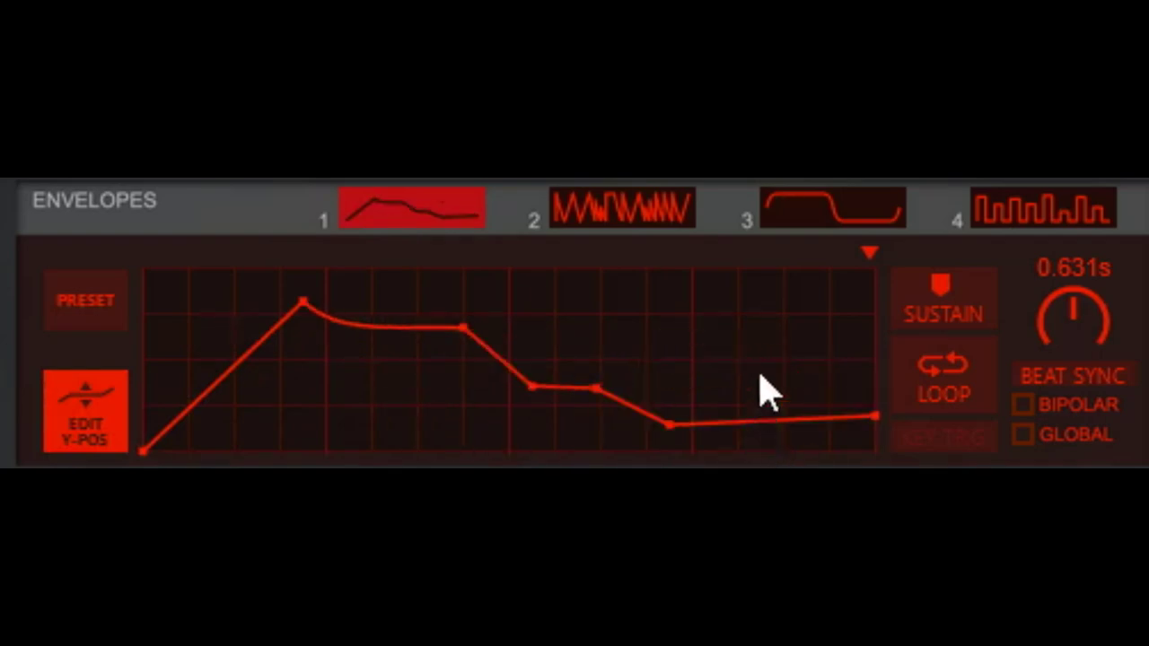
left_click_drag(763, 385, 787, 366)
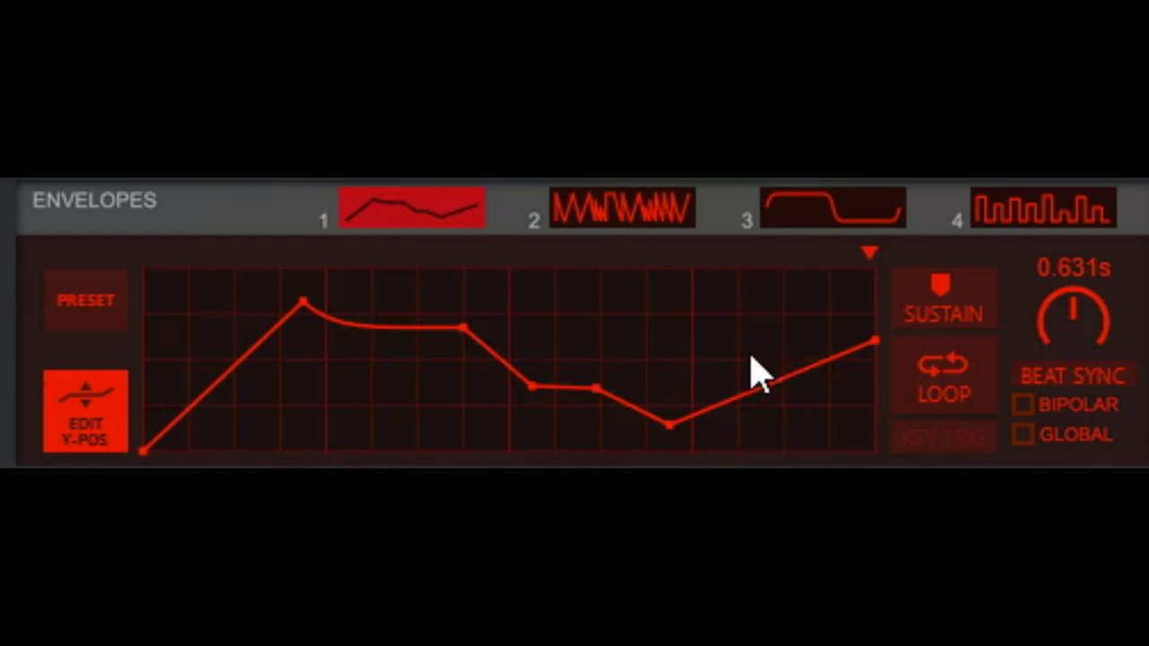
mouse_move(670, 424)
left_mouse_down()
mouse_move(680, 389)
mouse_move(834, 419)
mouse_move(500, 323)
mouse_move(457, 367)
mouse_move(351, 364)
mouse_move(332, 321)
left_mouse_up()
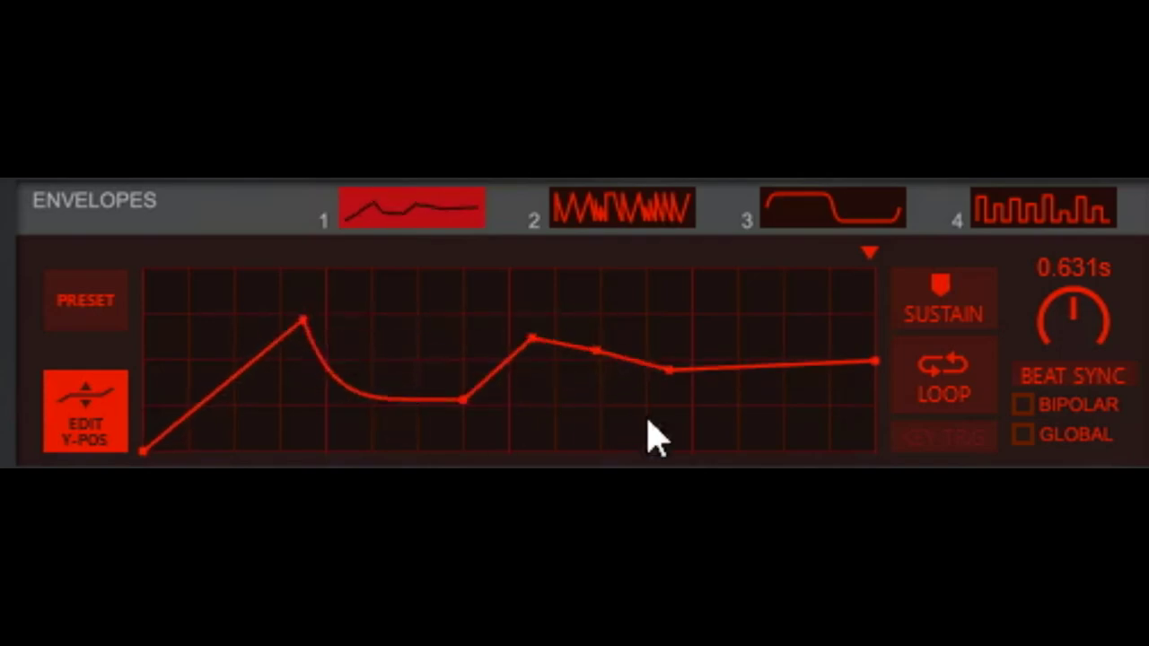
mouse_move(529, 364)
left_mouse_down()
mouse_move(580, 385)
mouse_move(695, 351)
mouse_move(790, 345)
mouse_move(826, 449)
mouse_move(805, 458)
left_mouse_up()
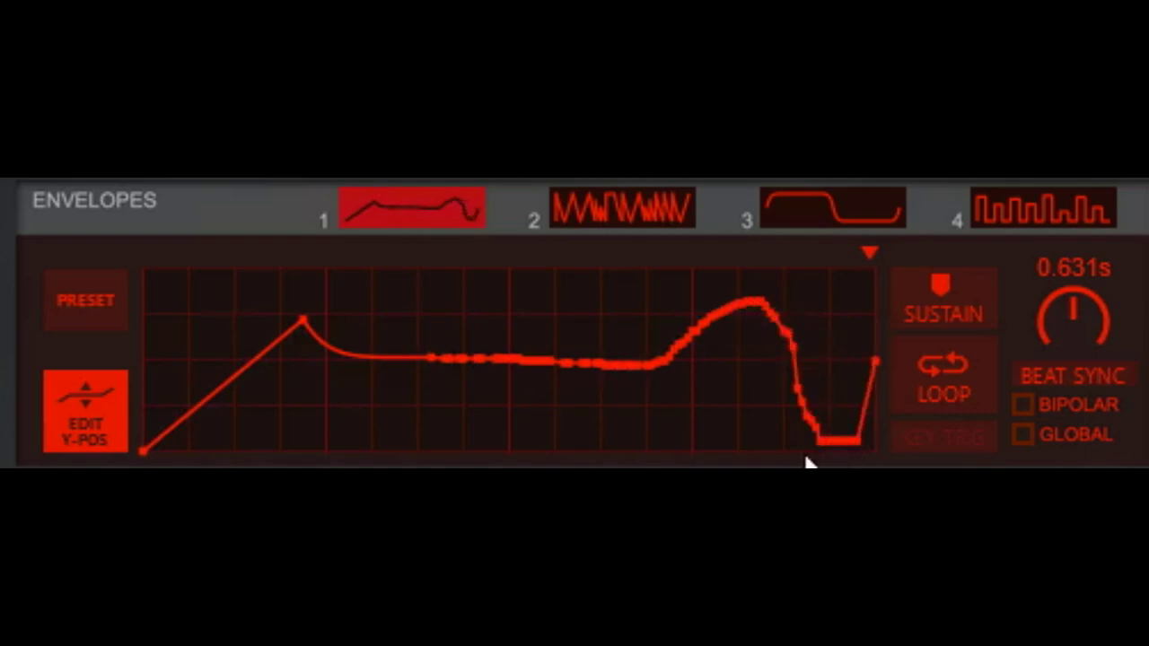
mouse_move(313, 343)
left_mouse_down()
mouse_move(338, 452)
mouse_move(387, 315)
mouse_move(419, 452)
mouse_move(453, 321)
mouse_move(465, 433)
mouse_move(471, 309)
mouse_move(607, 336)
mouse_move(593, 426)
mouse_move(689, 396)
mouse_move(820, 328)
mouse_move(803, 403)
mouse_move(834, 399)
mouse_move(557, 405)
mouse_move(576, 408)
mouse_move(341, 368)
mouse_move(239, 364)
mouse_move(775, 385)
mouse_move(557, 390)
mouse_move(547, 380)
mouse_move(479, 402)
mouse_move(534, 372)
mouse_move(575, 320)
mouse_move(568, 359)
mouse_move(560, 312)
mouse_move(472, 396)
mouse_move(392, 400)
mouse_move(308, 345)
mouse_move(469, 362)
mouse_move(303, 395)
left_mouse_up()
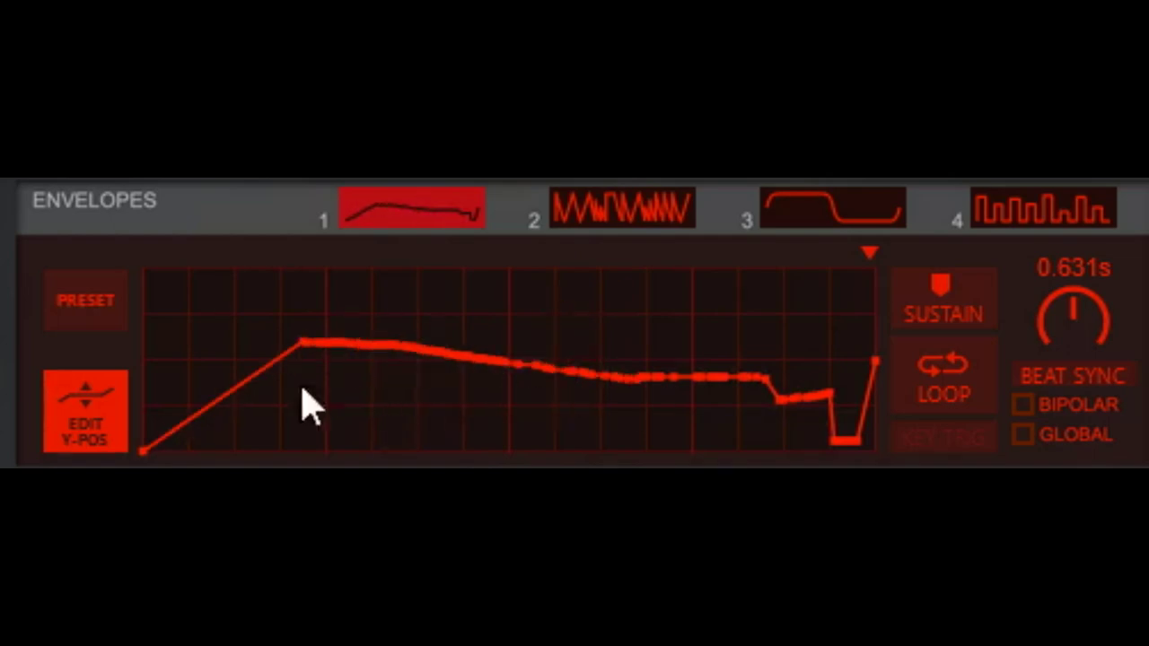
Pull four sharp downward spikes into envelope 1's plateau.
left_click(83, 415)
left_click_drag(469, 361, 479, 404)
left_click_drag(426, 348, 421, 436)
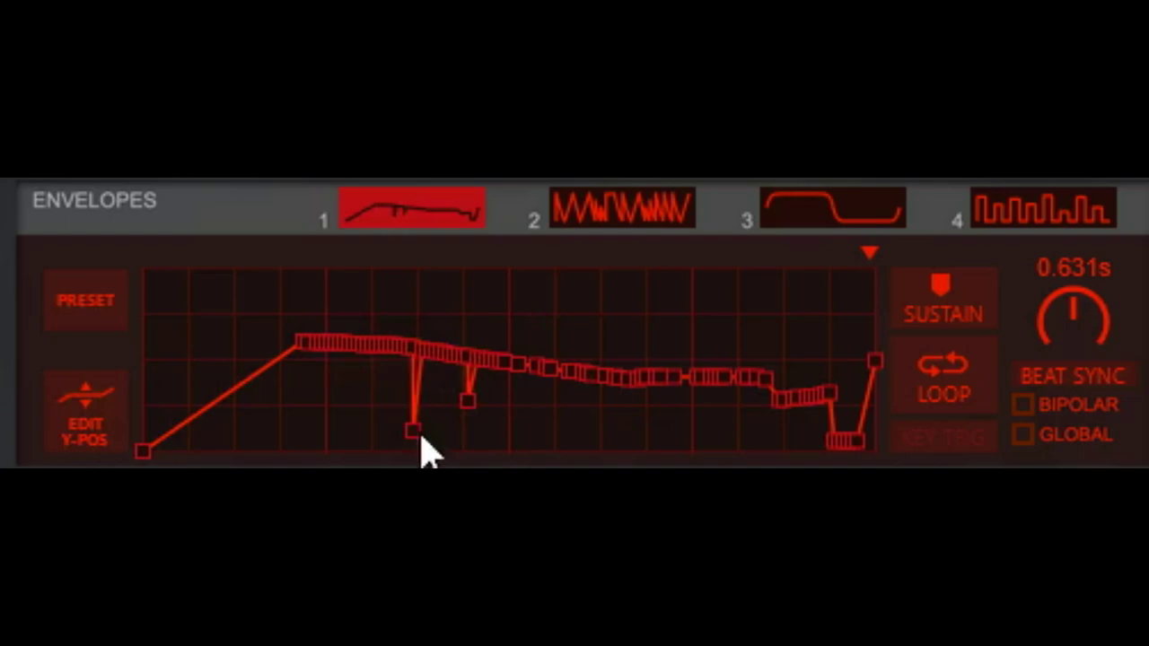
left_click_drag(372, 350, 371, 418)
left_click_drag(335, 341, 344, 435)
Add three tall upward spikes in envelope 1's later section.
left_click_drag(530, 372, 594, 286)
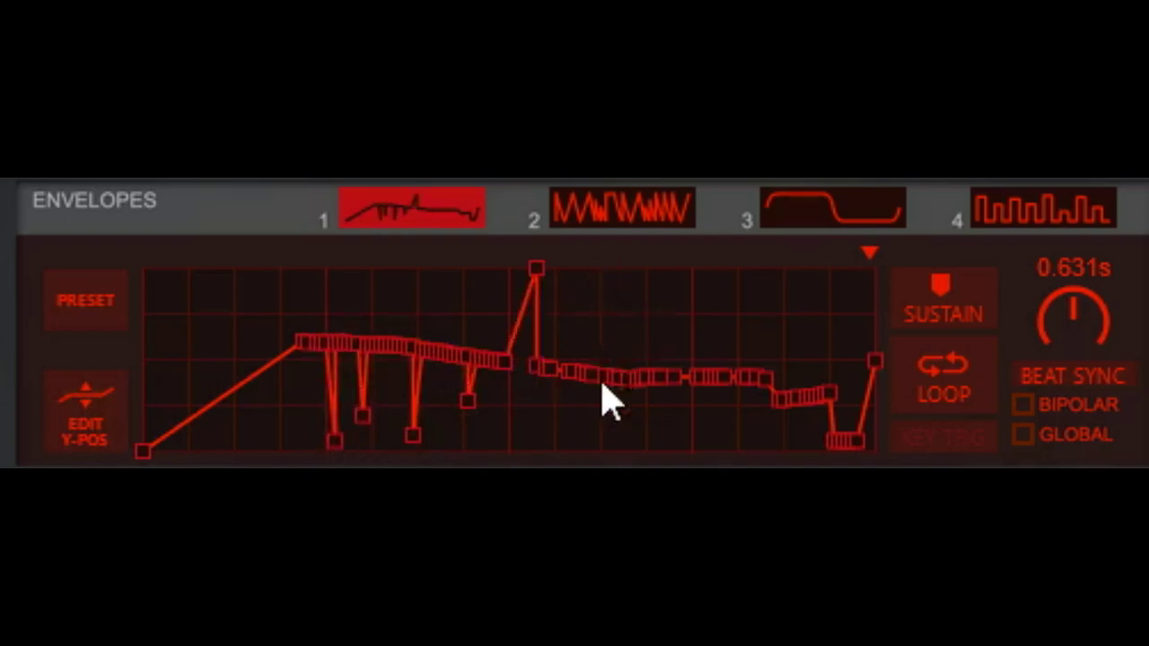
left_click_drag(608, 377, 604, 292)
left_click_drag(741, 381, 741, 268)
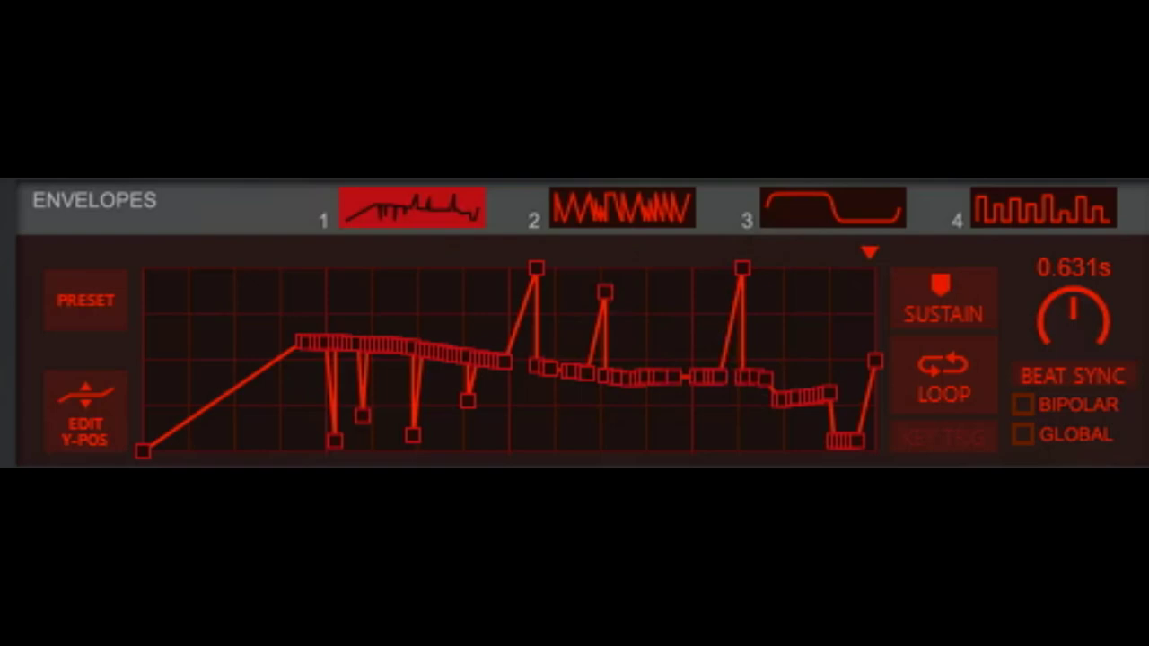
Give envelope 1 a sustain point and -100 Eng1 Freq amount; enable the spectral filter at 21.9%.
left_click(938, 316)
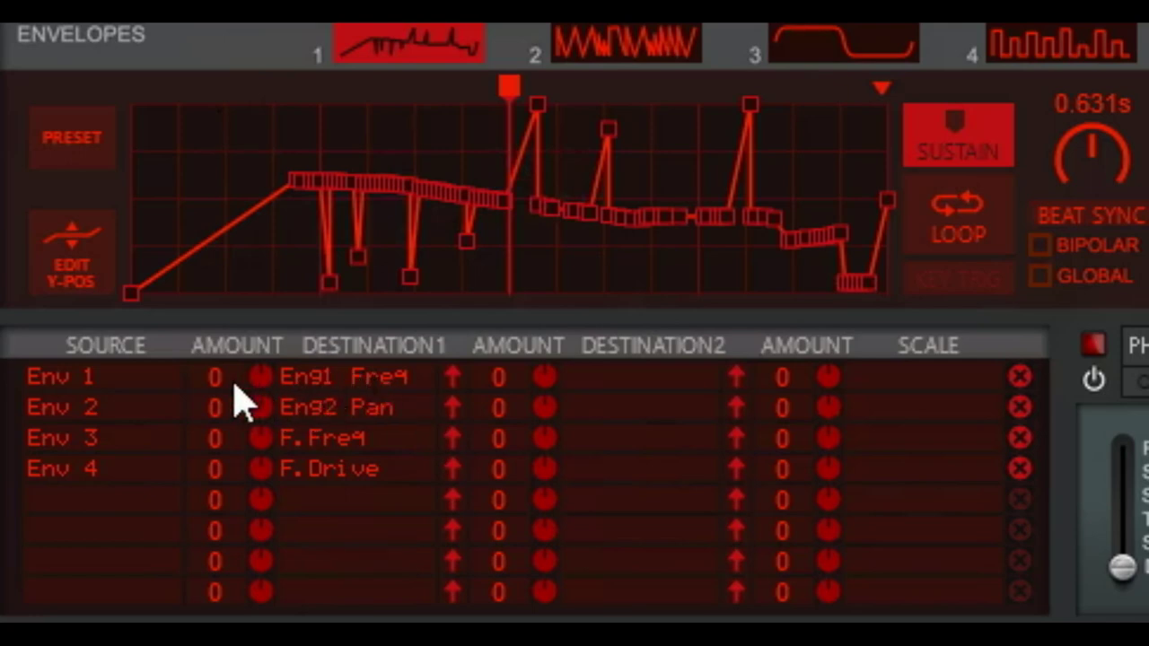
left_click_drag(234, 386, 259, 614)
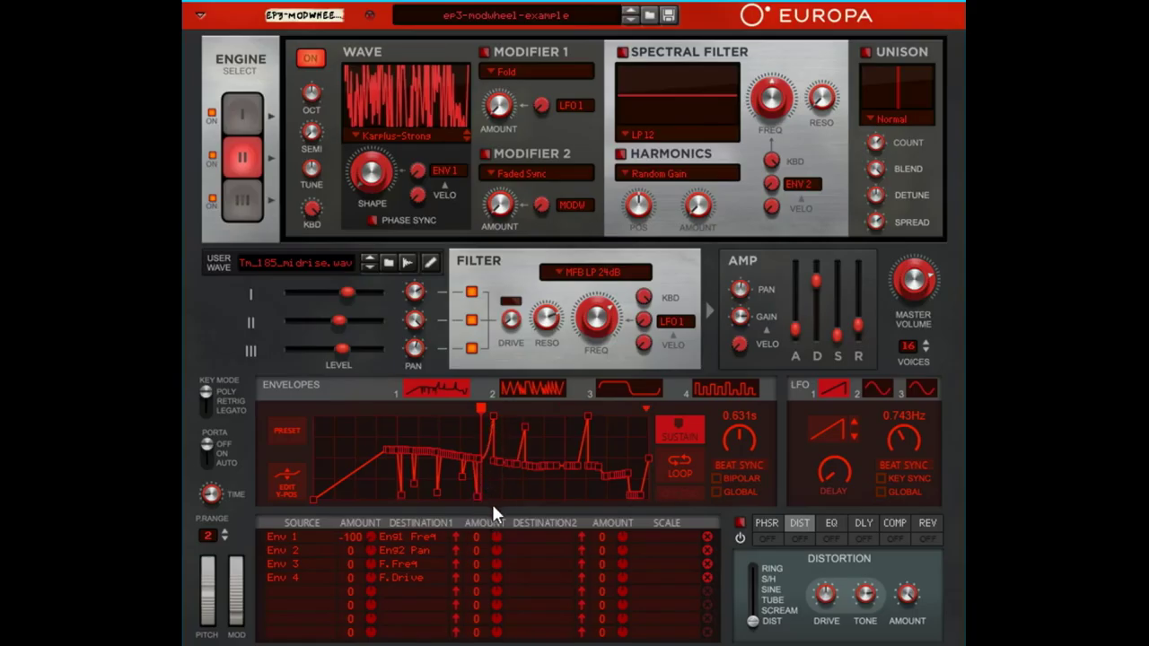
left_click(304, 497)
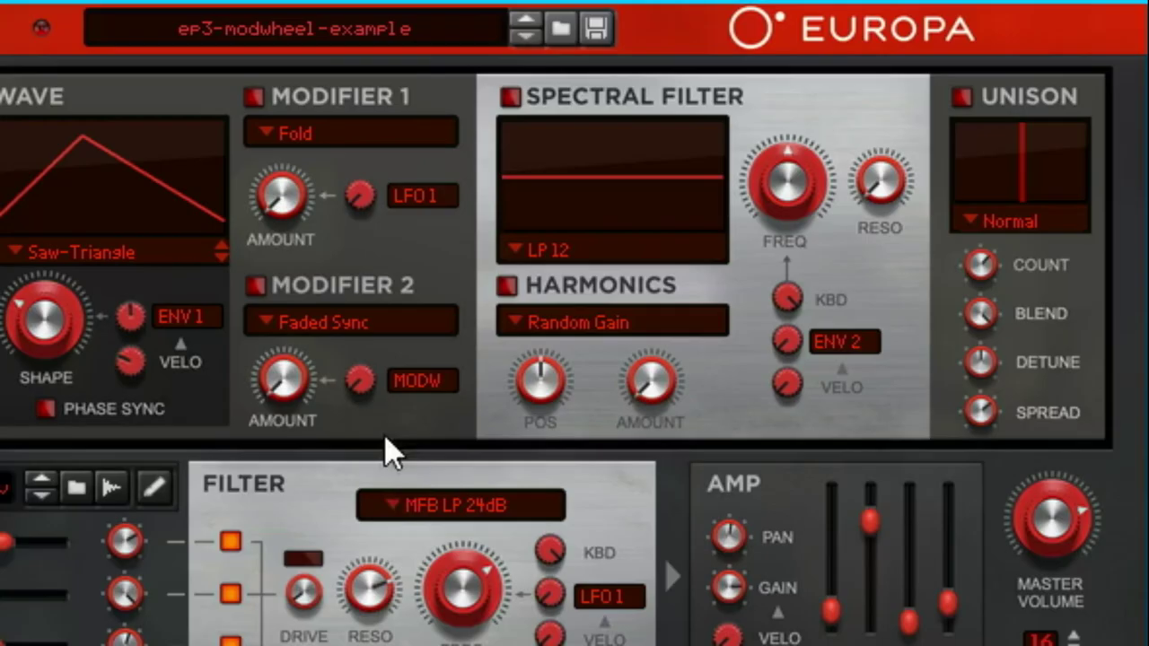
left_click(510, 96)
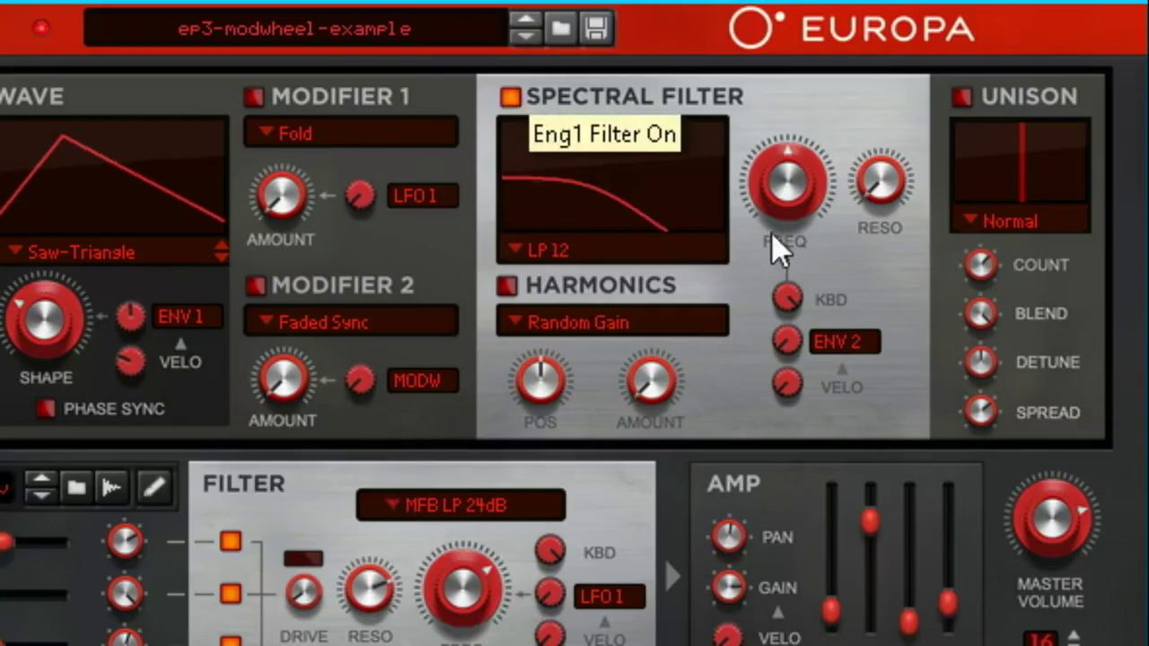
left_click_drag(811, 213, 806, 268)
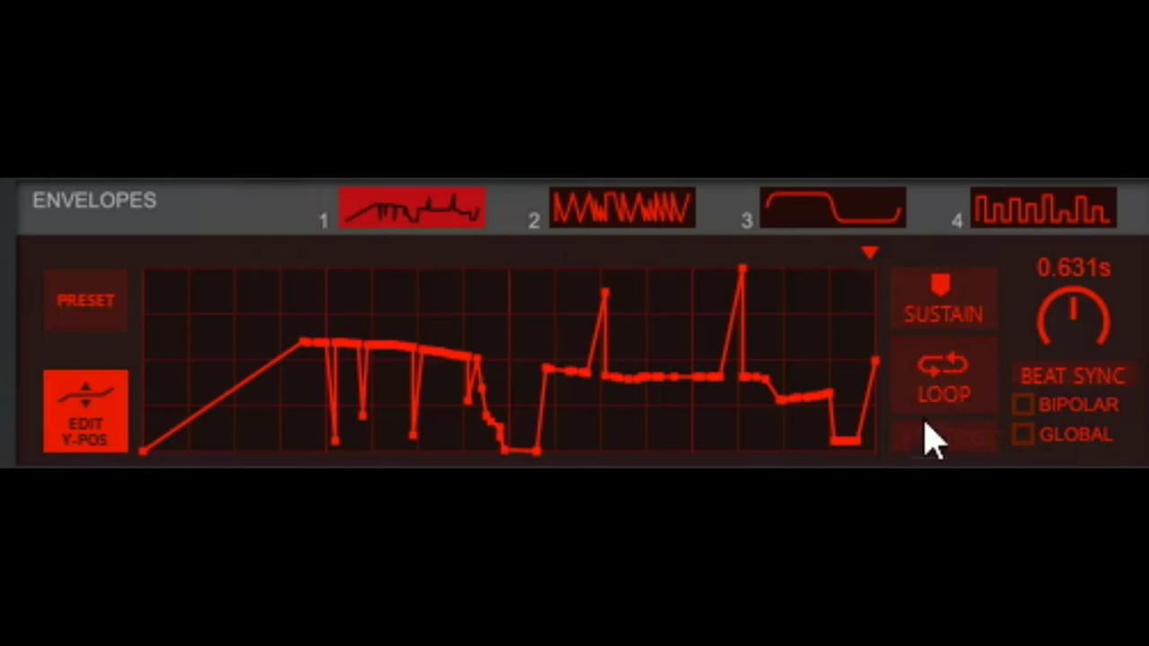
Make envelope 1 loop, then toggle KEY TRIG on and off, leaving it off.
left_click(684, 475)
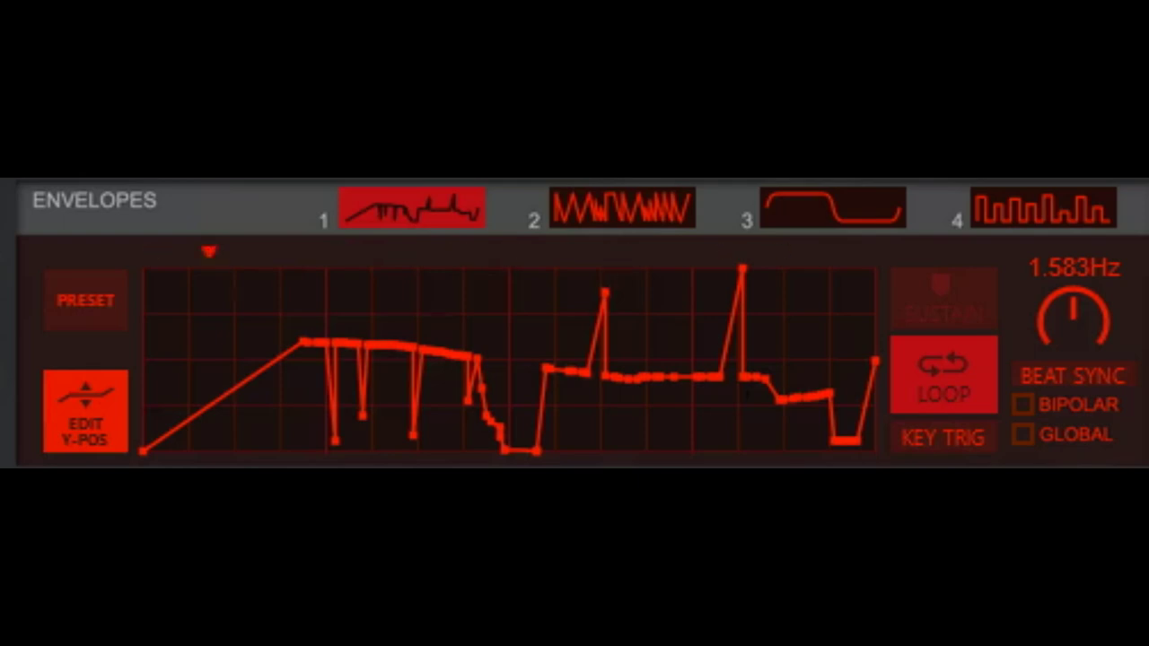
left_click(939, 440)
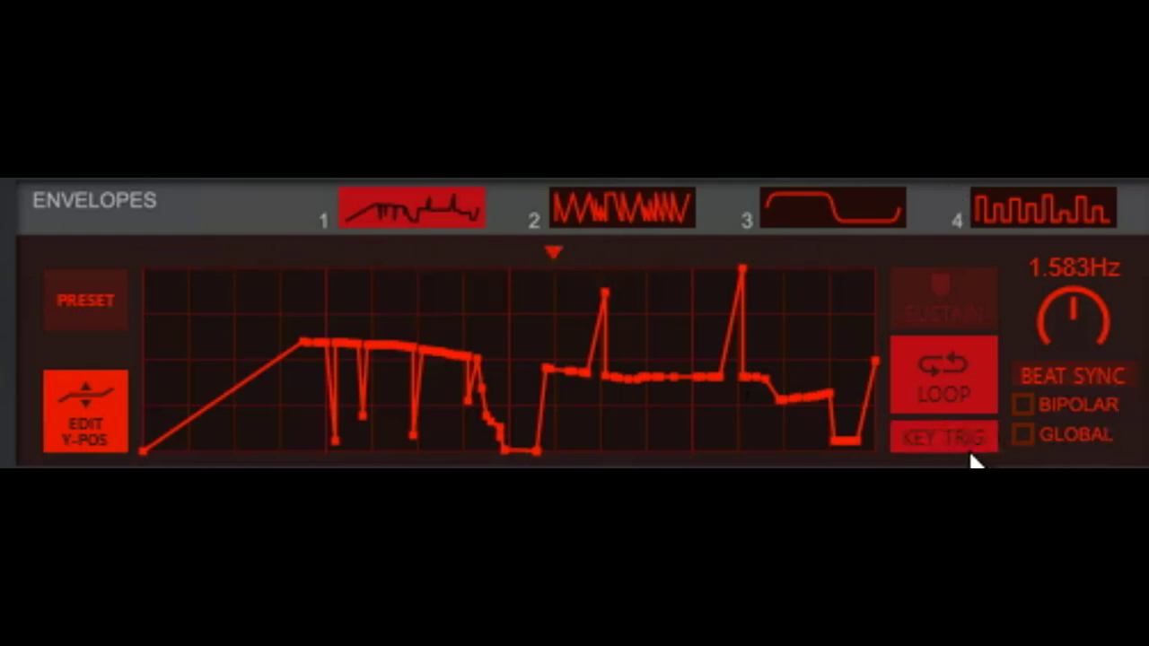
left_click(952, 444)
left_click(970, 449)
left_click(970, 449)
left_click(969, 449)
left_click(973, 440)
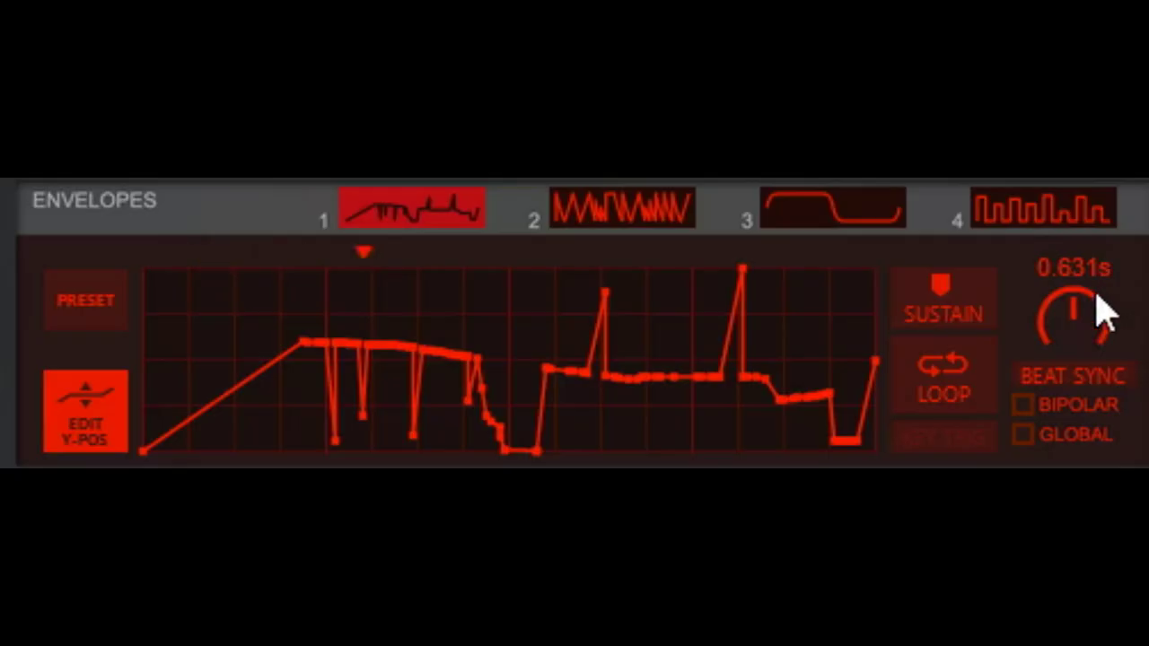
Try envelope 1 lengths of about 2.7 s and 0.3 s and a 1.3 Hz loop, ending unlooped.
left_click(982, 408)
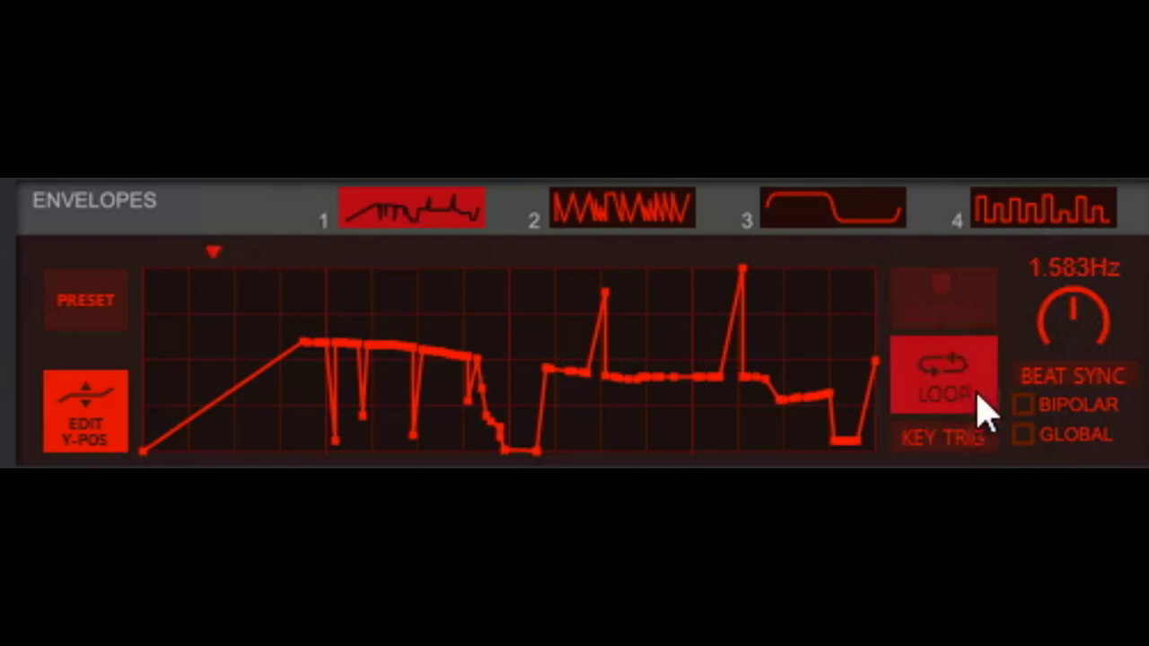
left_click(989, 388)
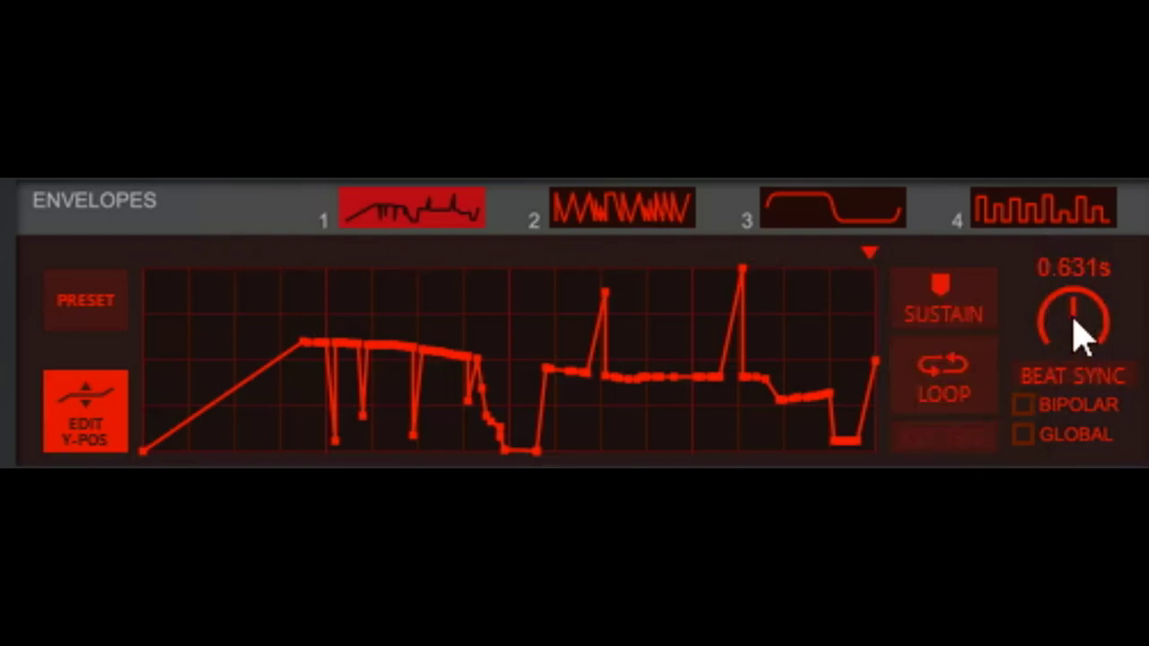
left_click_drag(1074, 325, 1090, 465)
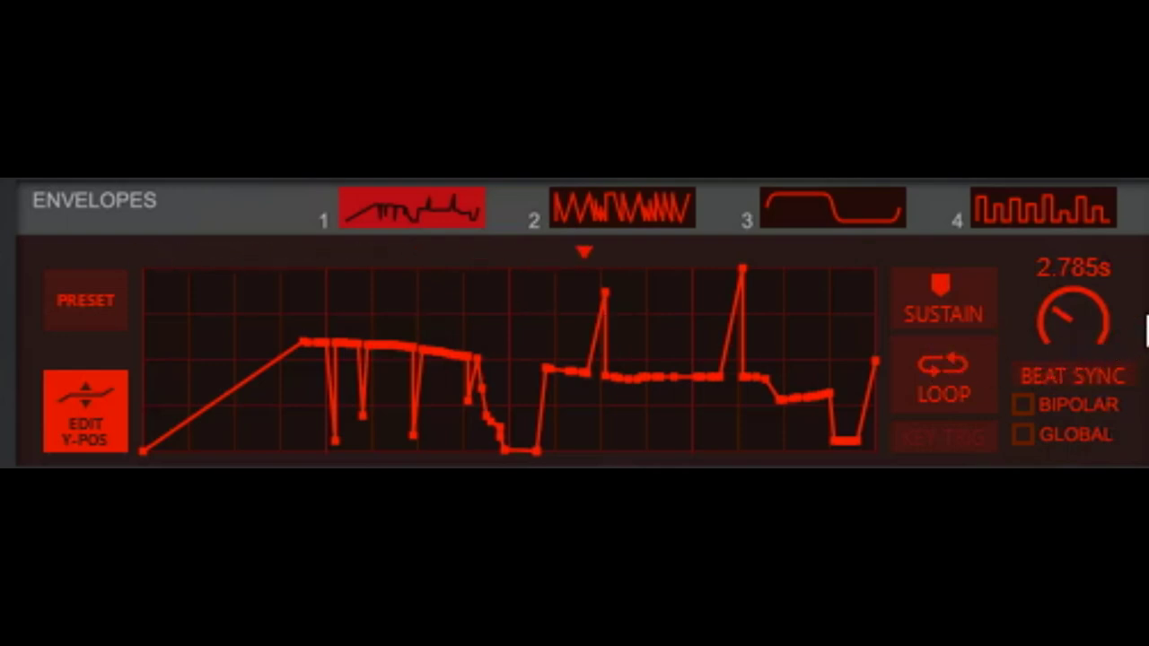
left_click_drag(1086, 354, 1147, 341)
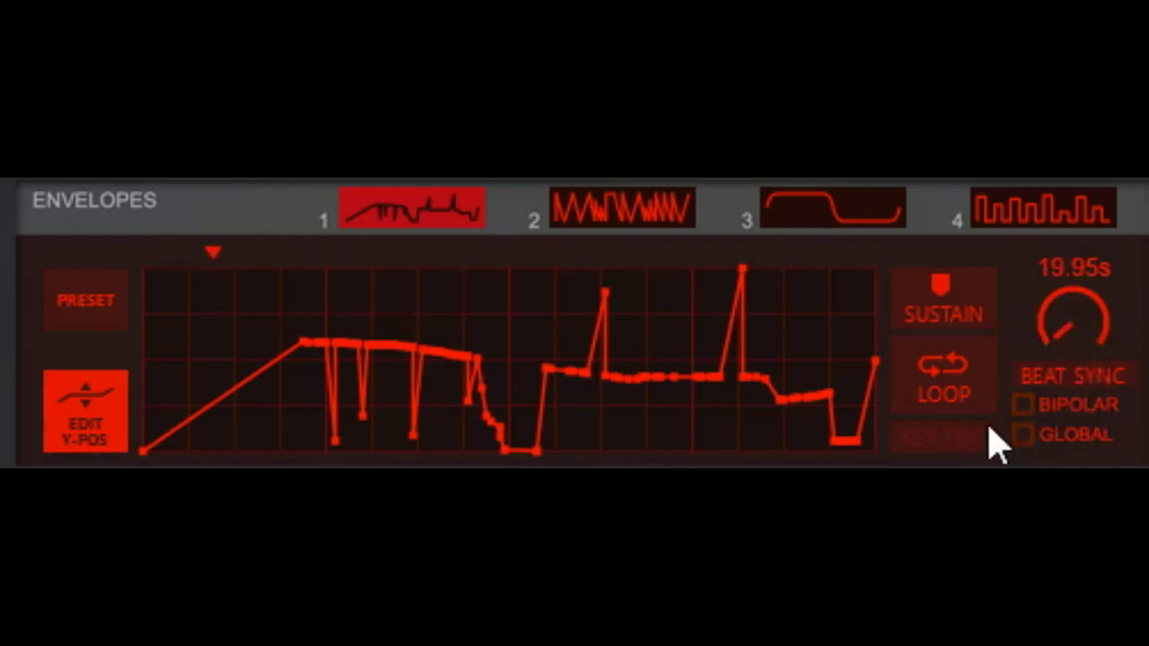
left_click(959, 375)
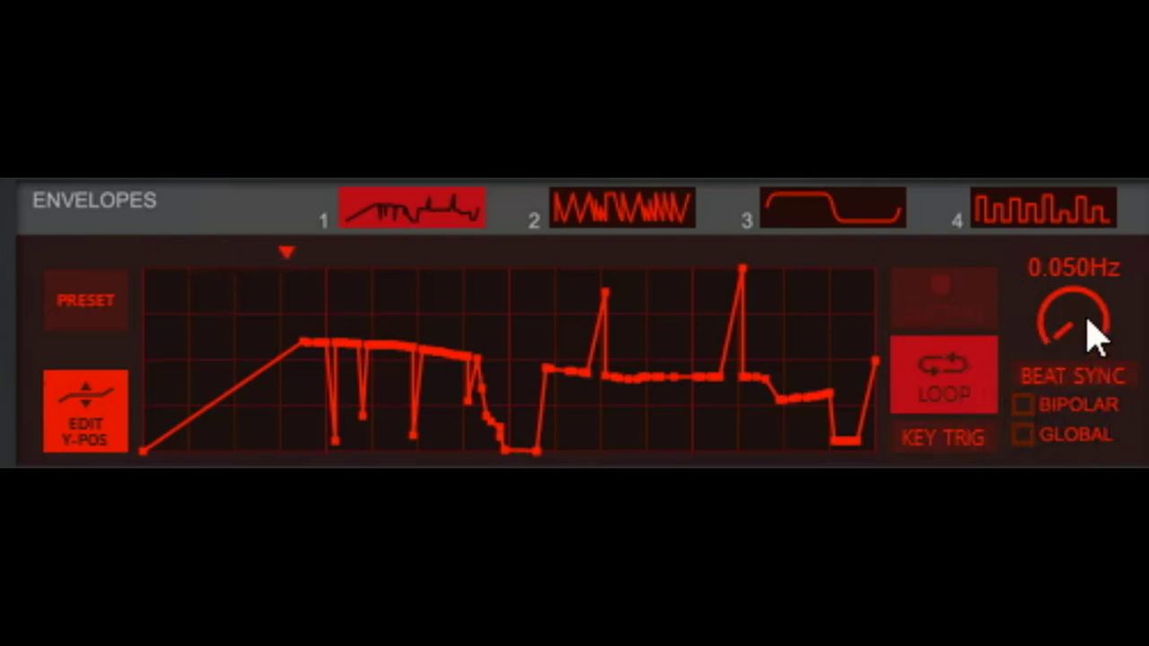
left_click_drag(1108, 303, 1062, 458)
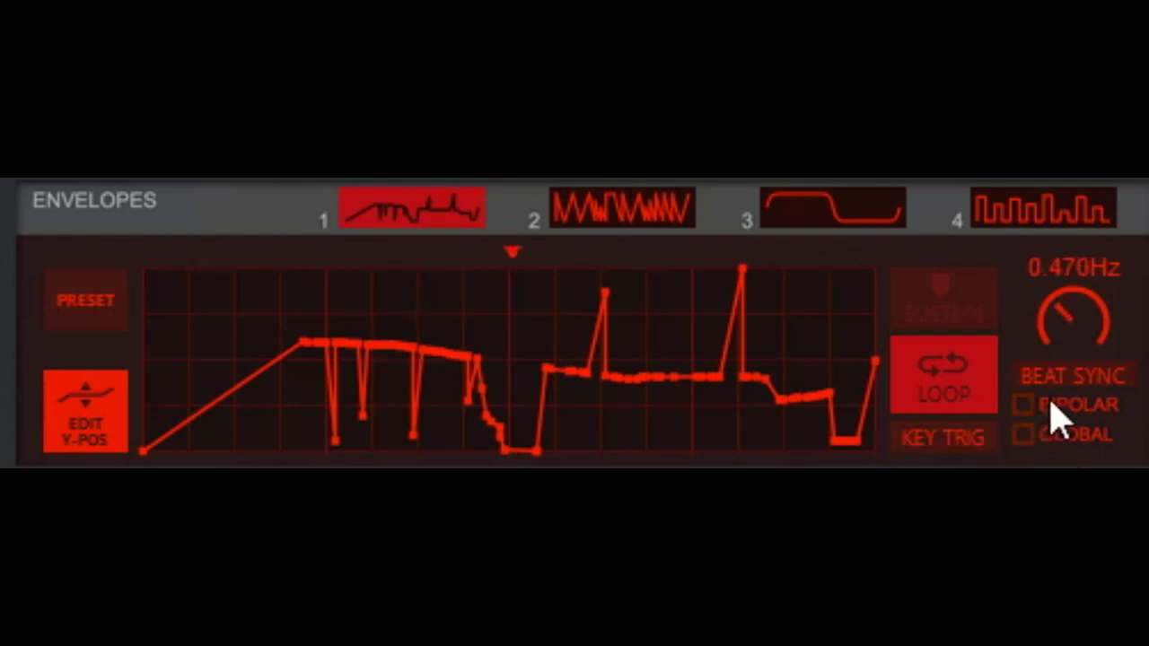
left_click(987, 390)
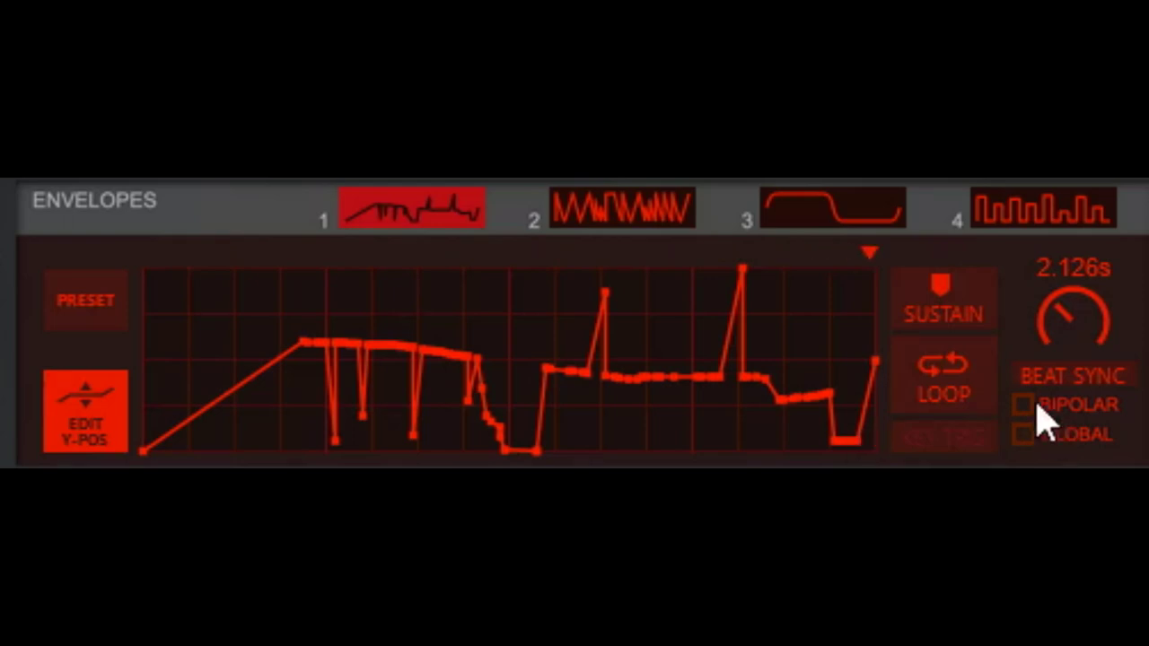
key("ctrl+v")
Set envelope 3's beat-synced loop rate to 1/8, then lengthen it to 3/8.
left_click(1075, 384)
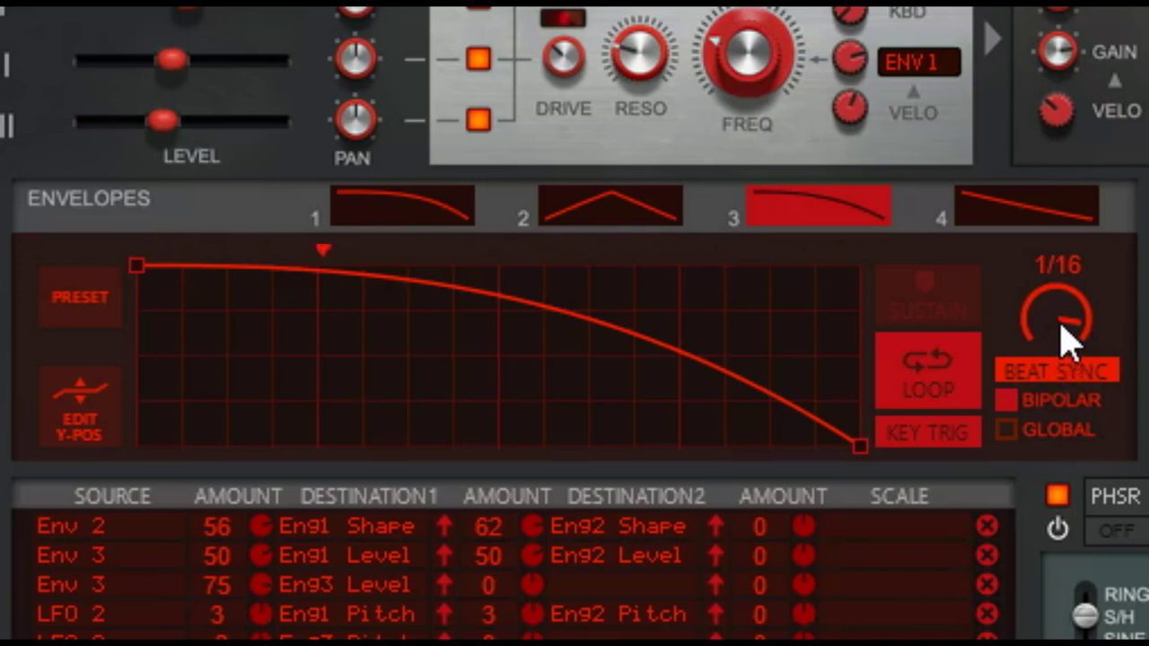
left_click_drag(1068, 340, 1078, 363)
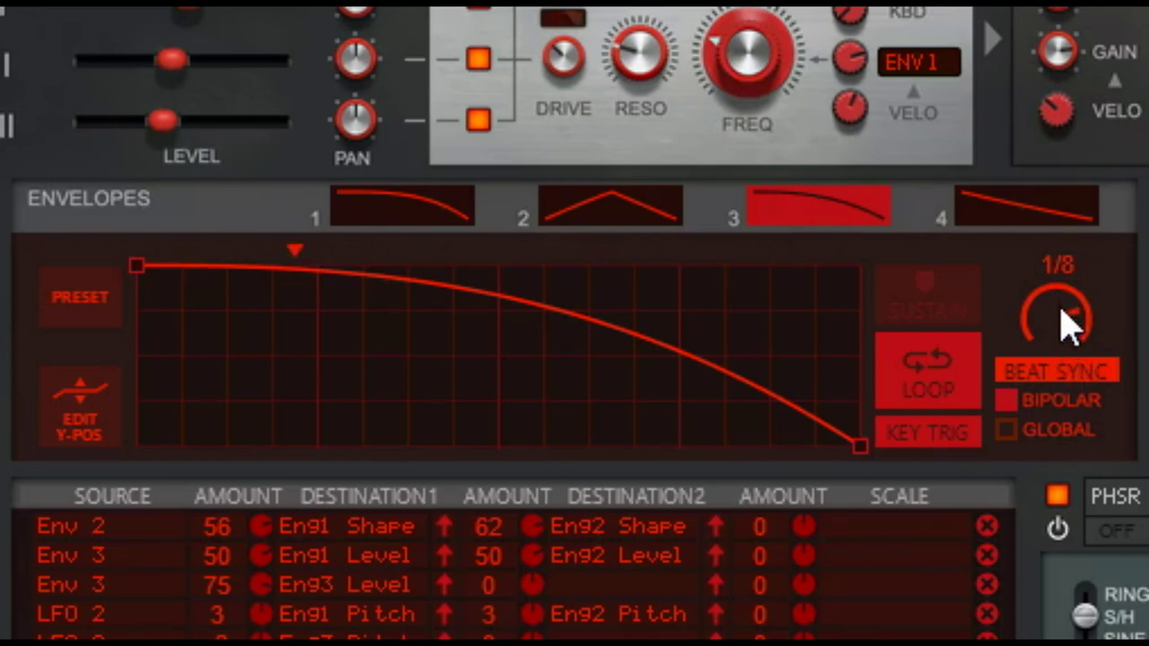
left_click_drag(1062, 309, 1050, 361)
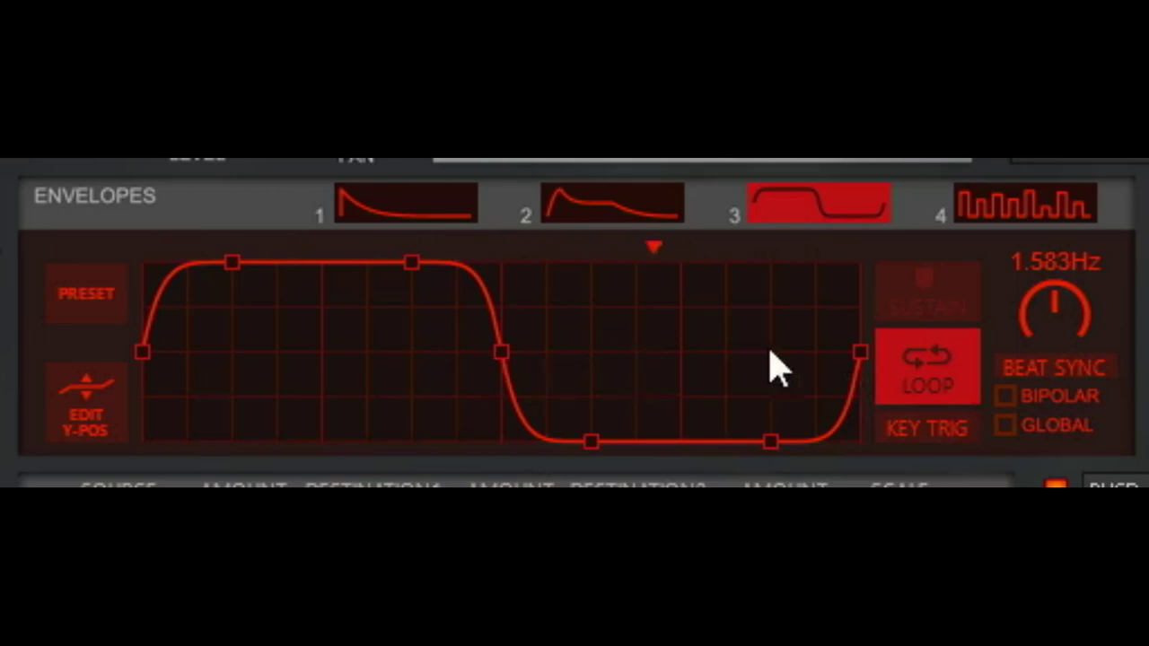
left_click(1006, 398)
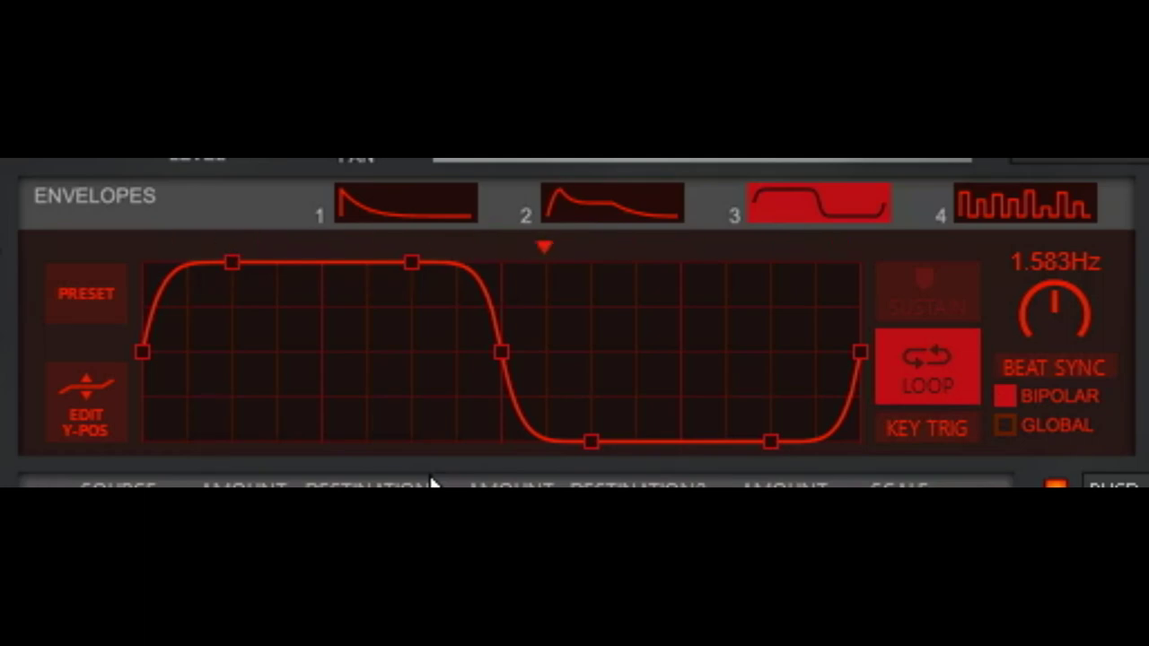
left_click(1005, 396)
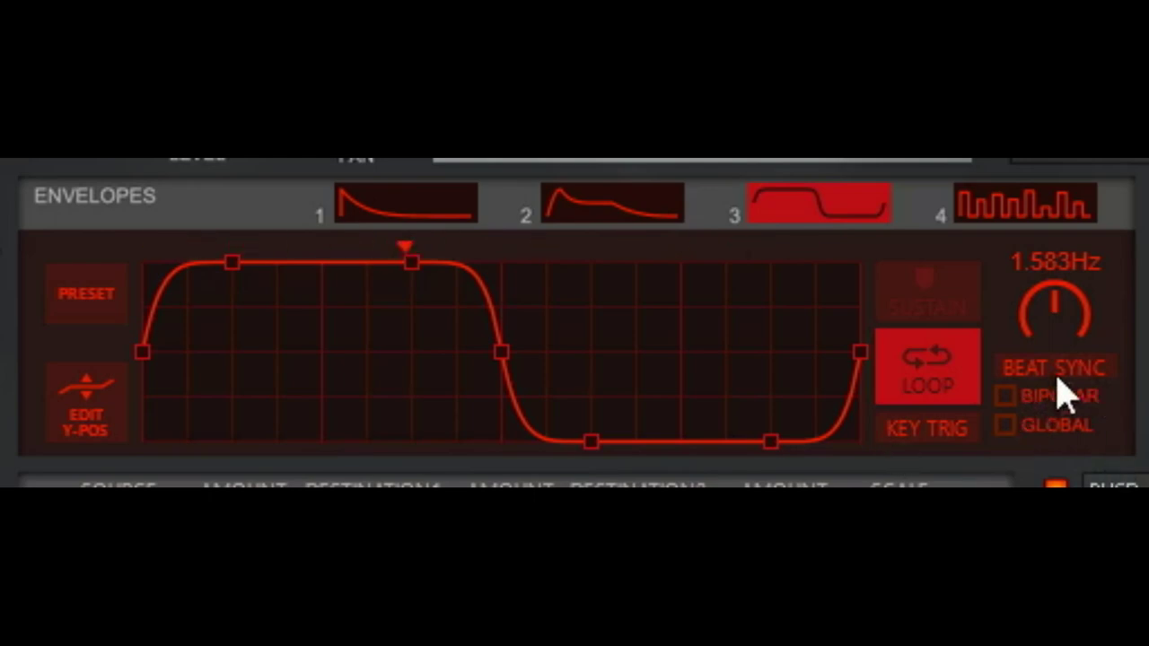
left_click(1004, 396)
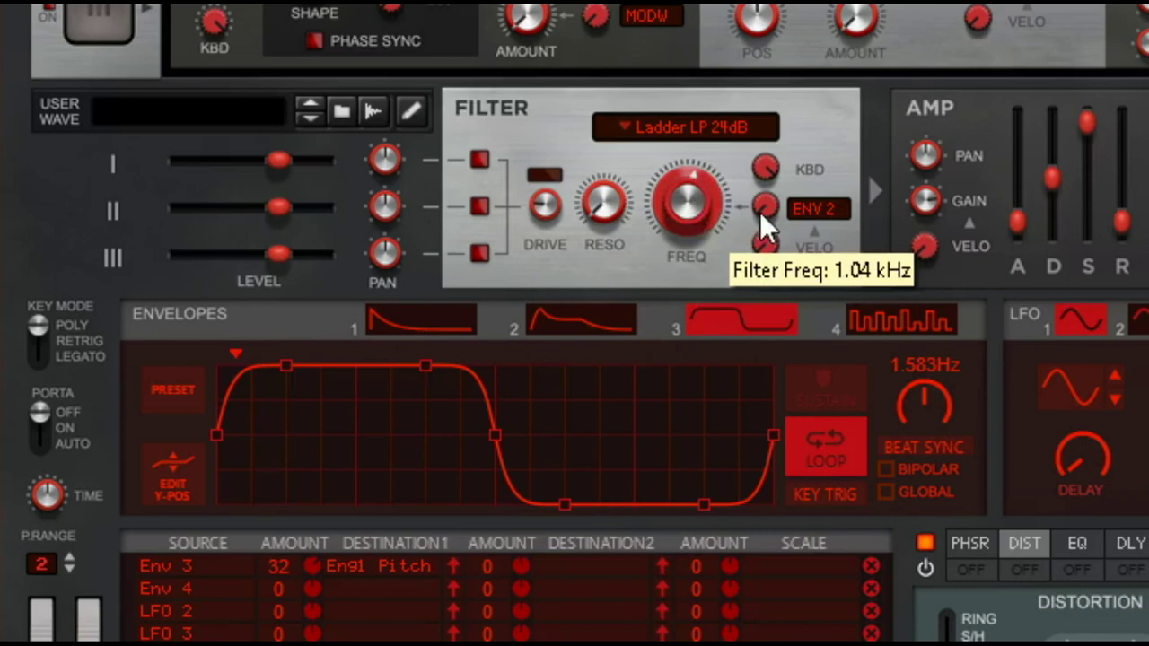
Lower the filter cutoff to 250 Hz, then bring it back to about 780 Hz.
mouse_move(715, 204)
left_mouse_down()
mouse_move(627, 232)
mouse_move(722, 215)
left_mouse_up()
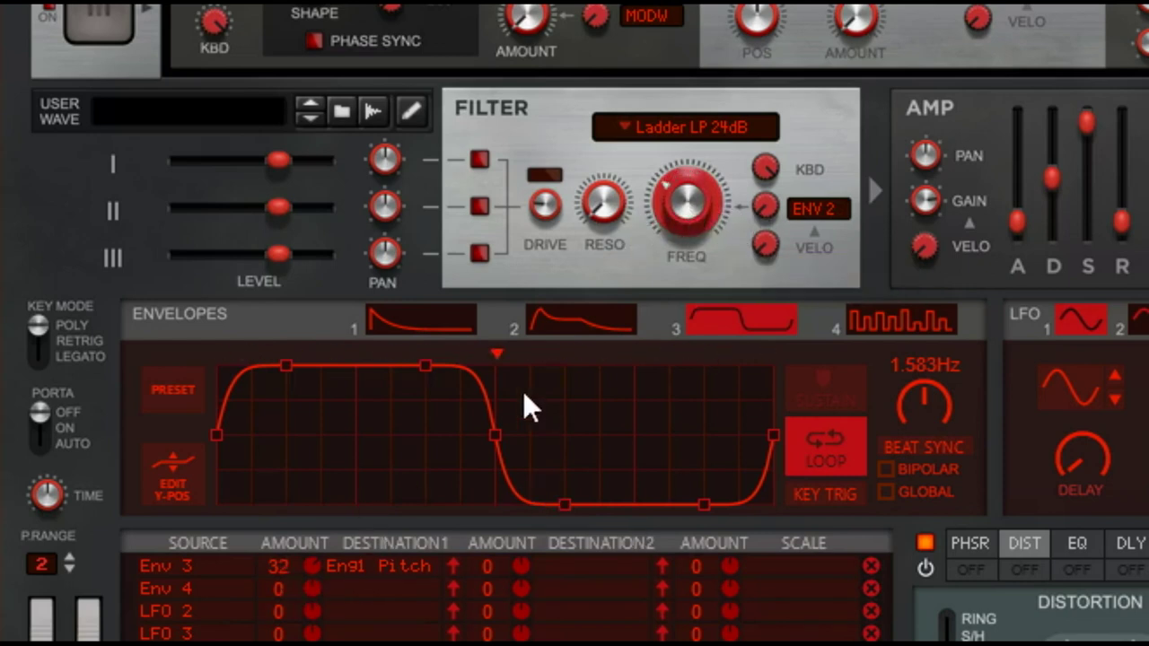
left_click_drag(675, 225, 731, 243)
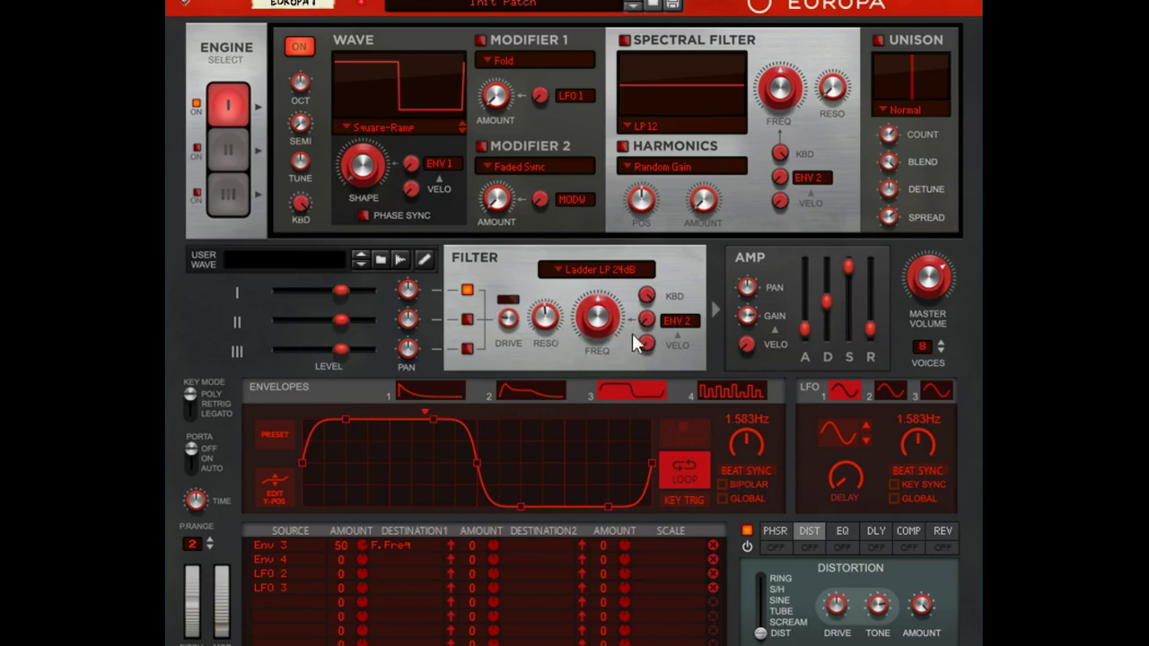
Make envelope 3 bipolar, raise filter resonance to about 77%, and set its F.Freq amount to 55.
left_click(724, 483)
mouse_move(567, 324)
left_click_drag(567, 324, 569, 309)
left_click_drag(346, 543, 390, 546)
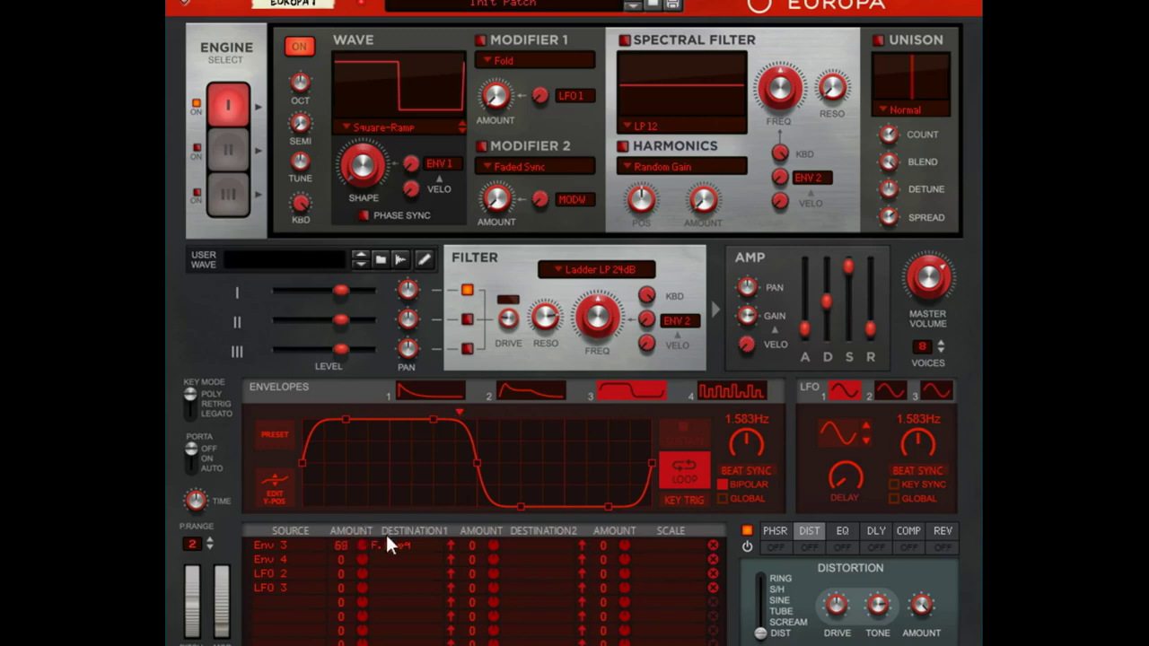
Set Env 3's F.Freq amount to 72 and make envelope 3 bipolar again.
left_click(721, 483)
left_click_drag(342, 549, 379, 583)
left_click_drag(344, 542, 349, 568)
left_click(720, 485)
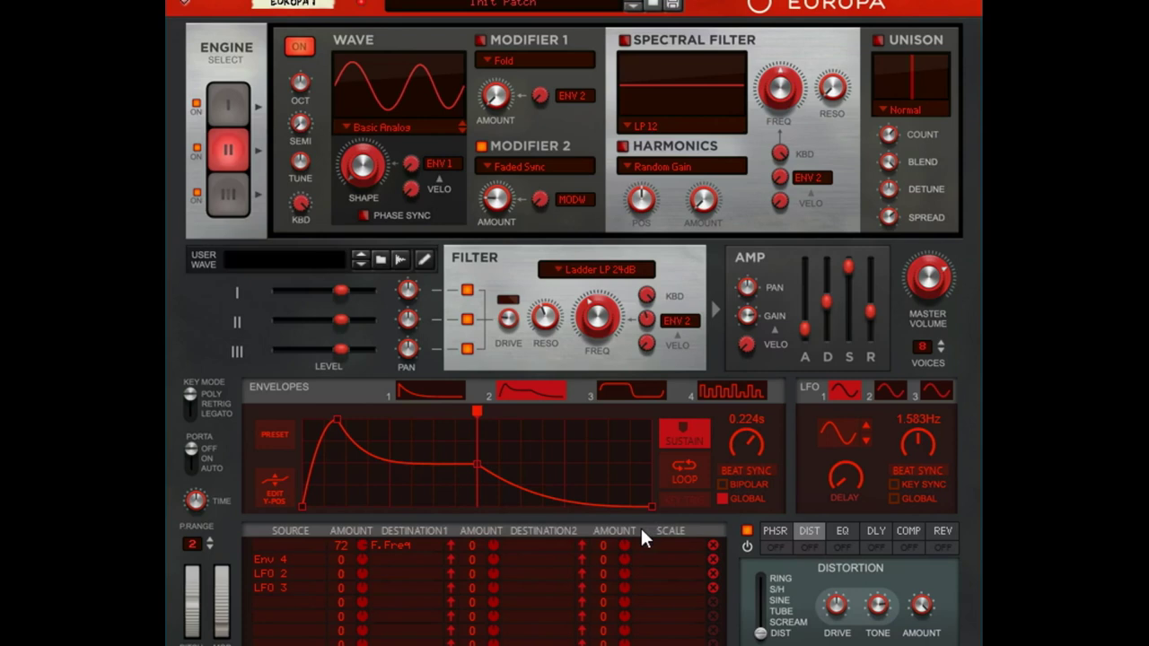
Uncheck Global so envelope 2 runs per voice.
left_click(723, 498)
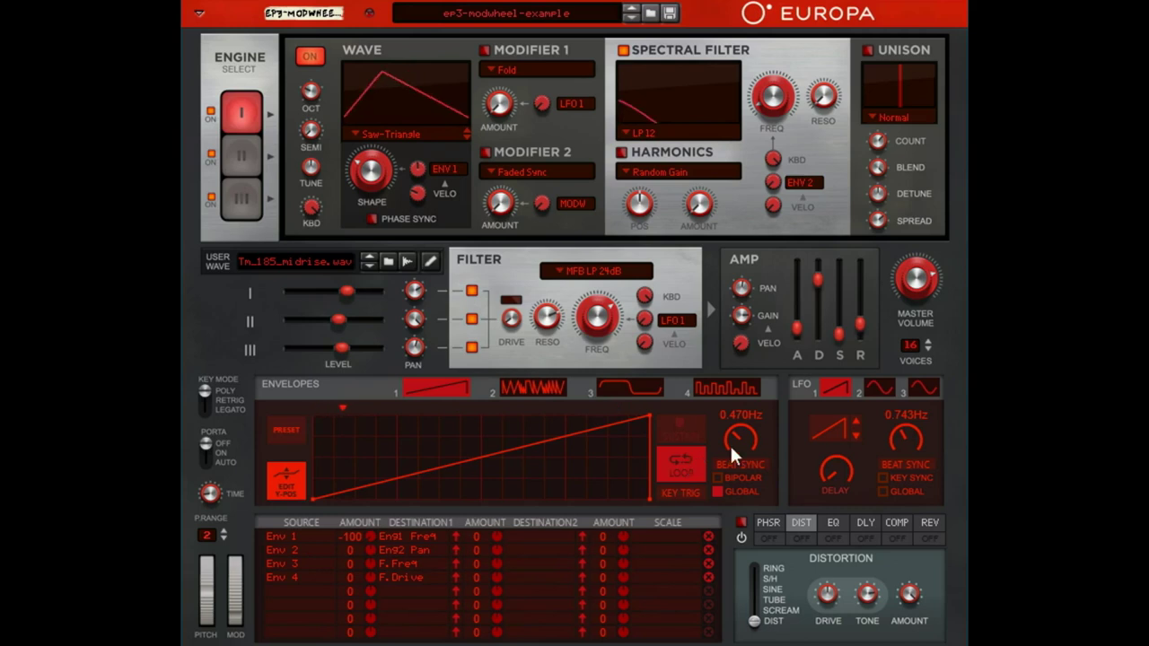
Audition Env 2's zigzag shape with pan at -100, Env 4 drive at 100, and Env 1 frequency lowered.
left_click(552, 388)
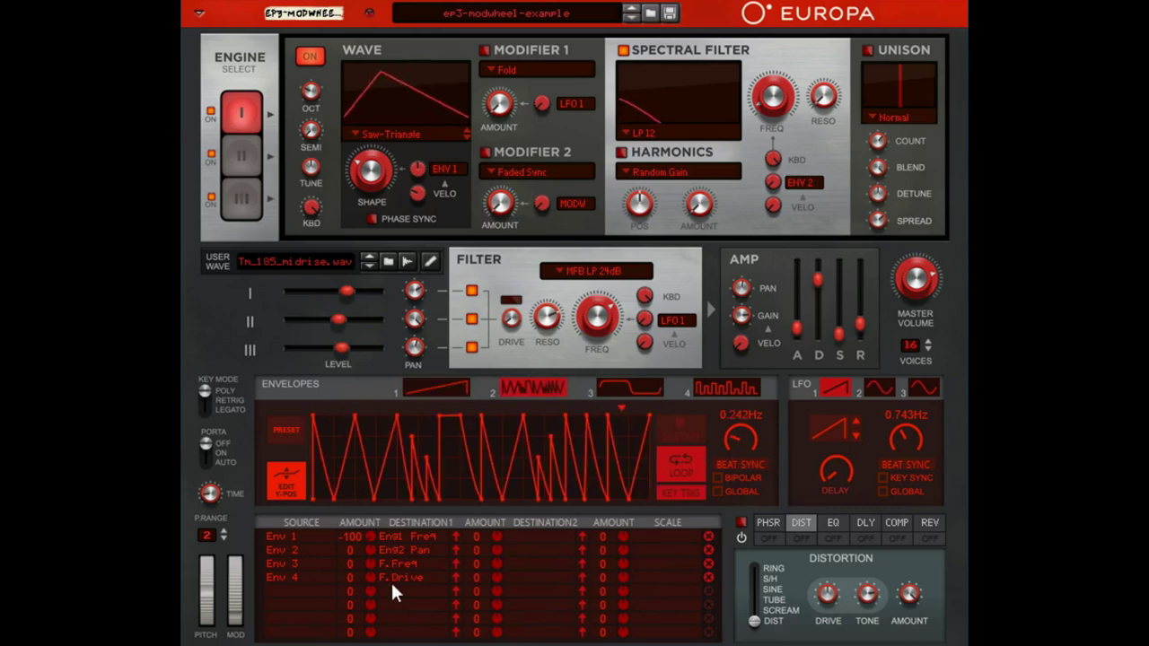
left_click_drag(352, 551, 299, 572)
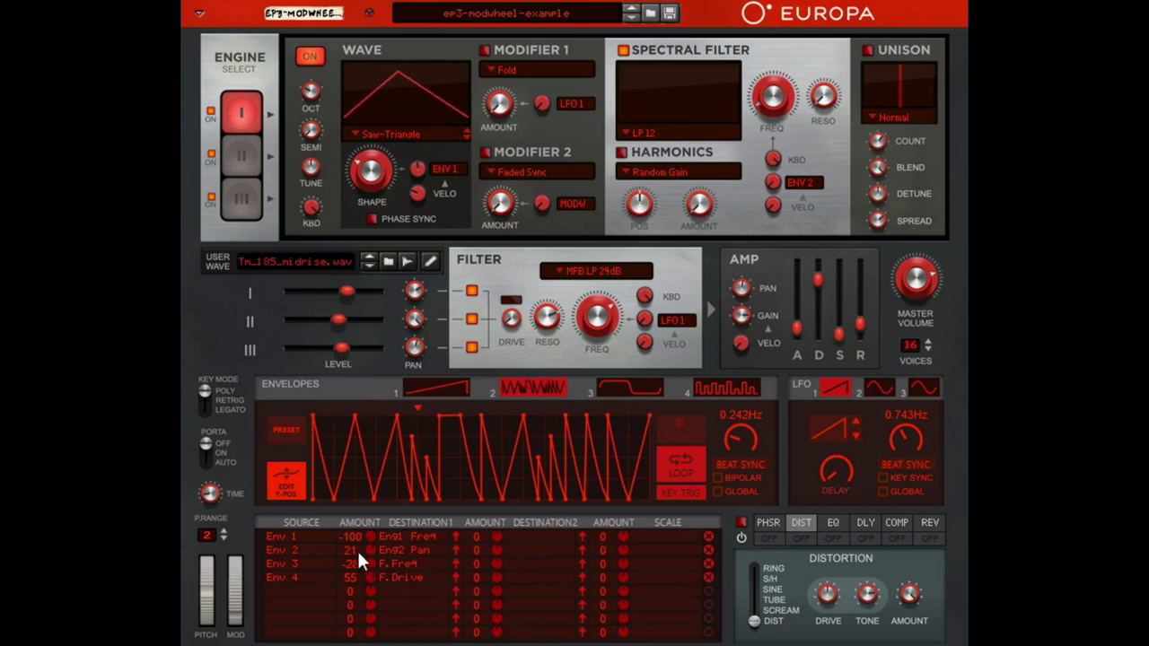
left_click_drag(357, 549, 398, 637)
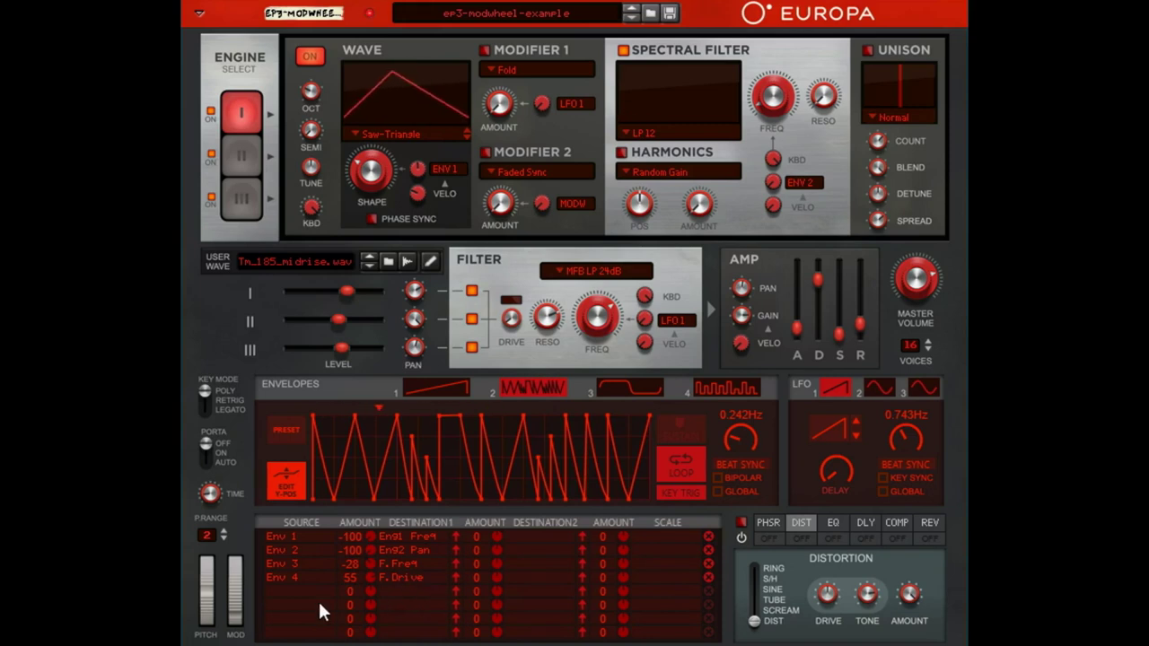
mouse_move(353, 578)
left_mouse_down()
mouse_move(362, 620)
mouse_move(389, 529)
mouse_move(359, 584)
left_mouse_up()
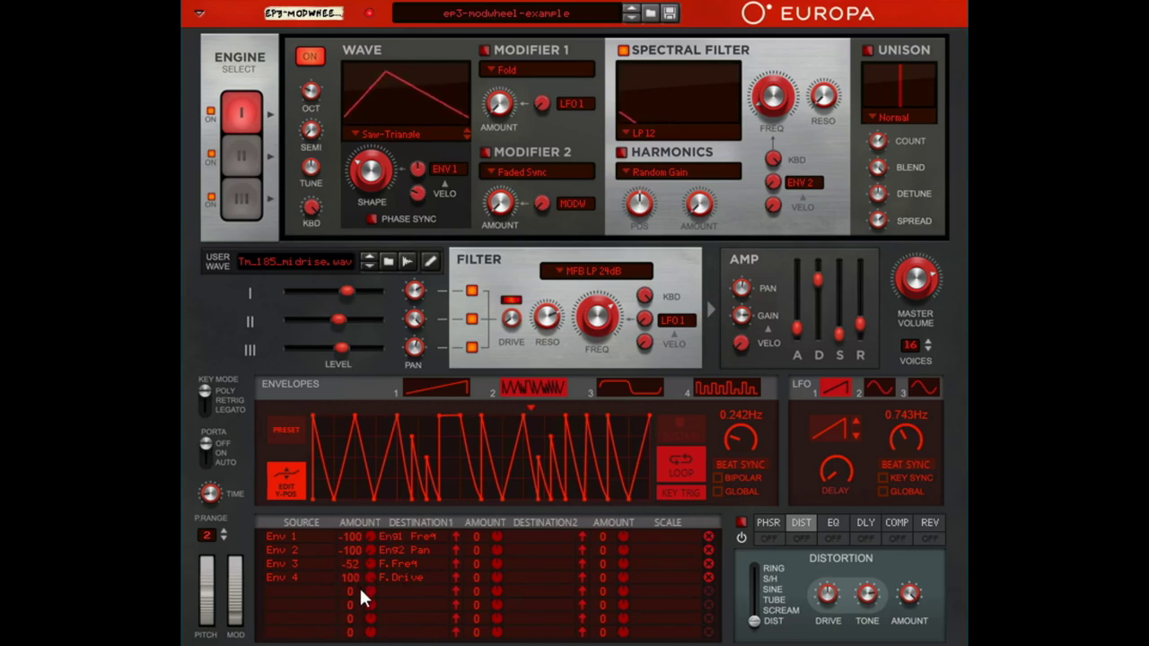
left_click_drag(354, 536, 395, 500)
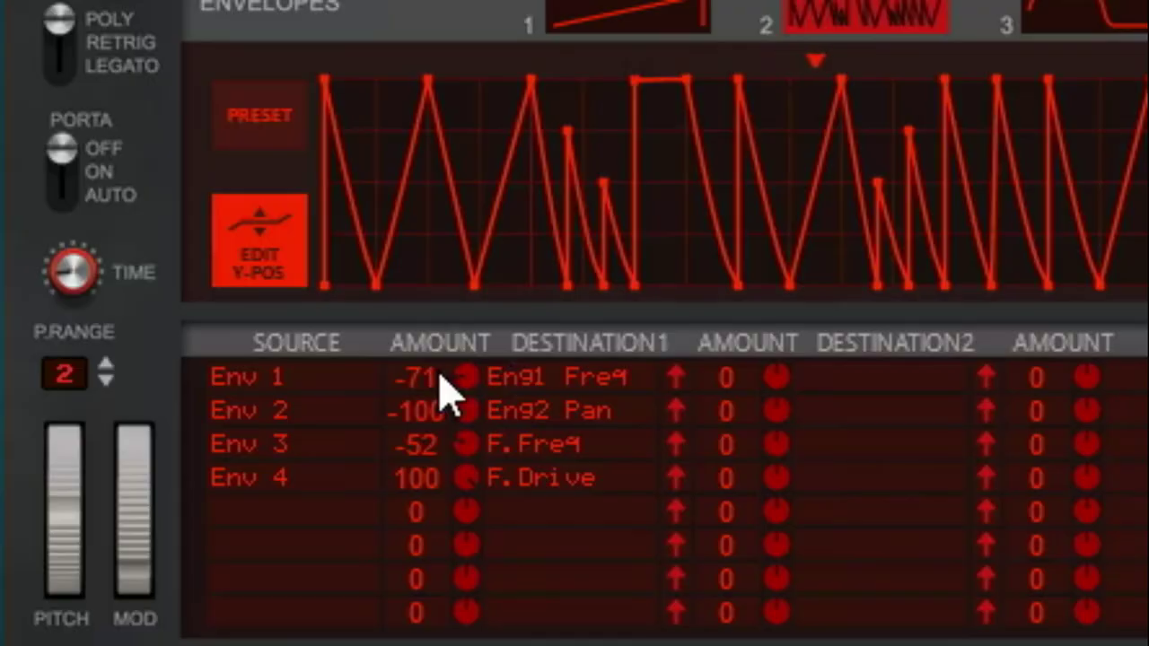
Reset the Env 1, 3 and 4 modulation amounts to 0, leaving Env 2 at 1.
left_click(358, 532, "ctrl")
left_click(434, 413, "ctrl")
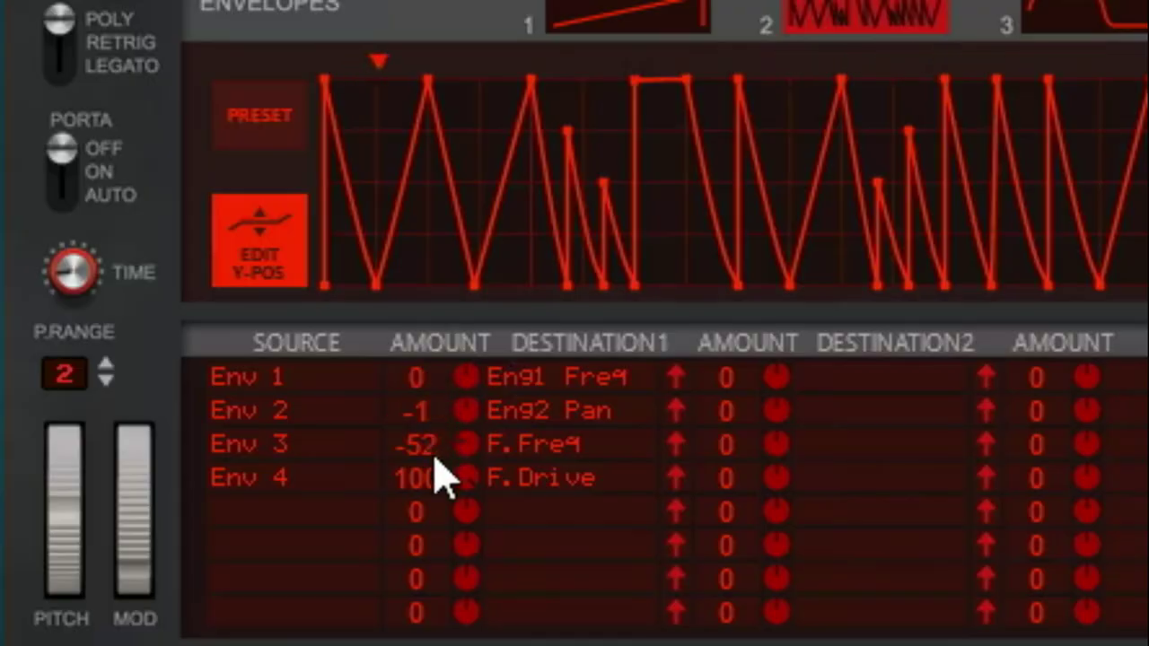
left_click(436, 449, "ctrl")
left_click(429, 477, "ctrl")
left_click_drag(431, 411, 431, 408)
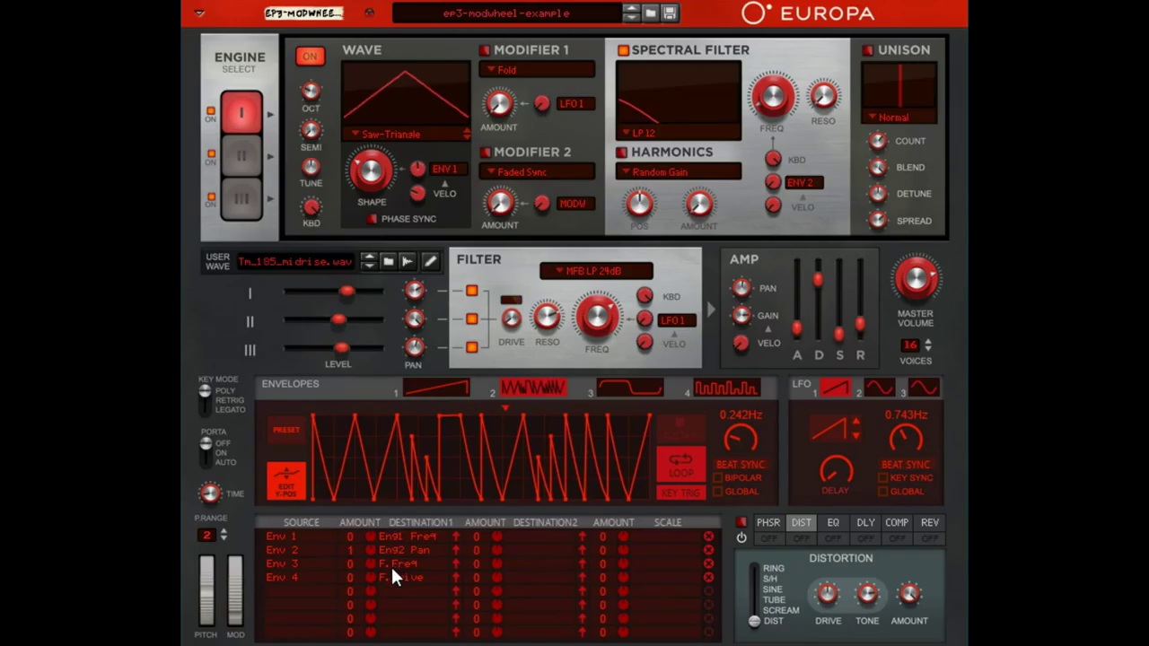